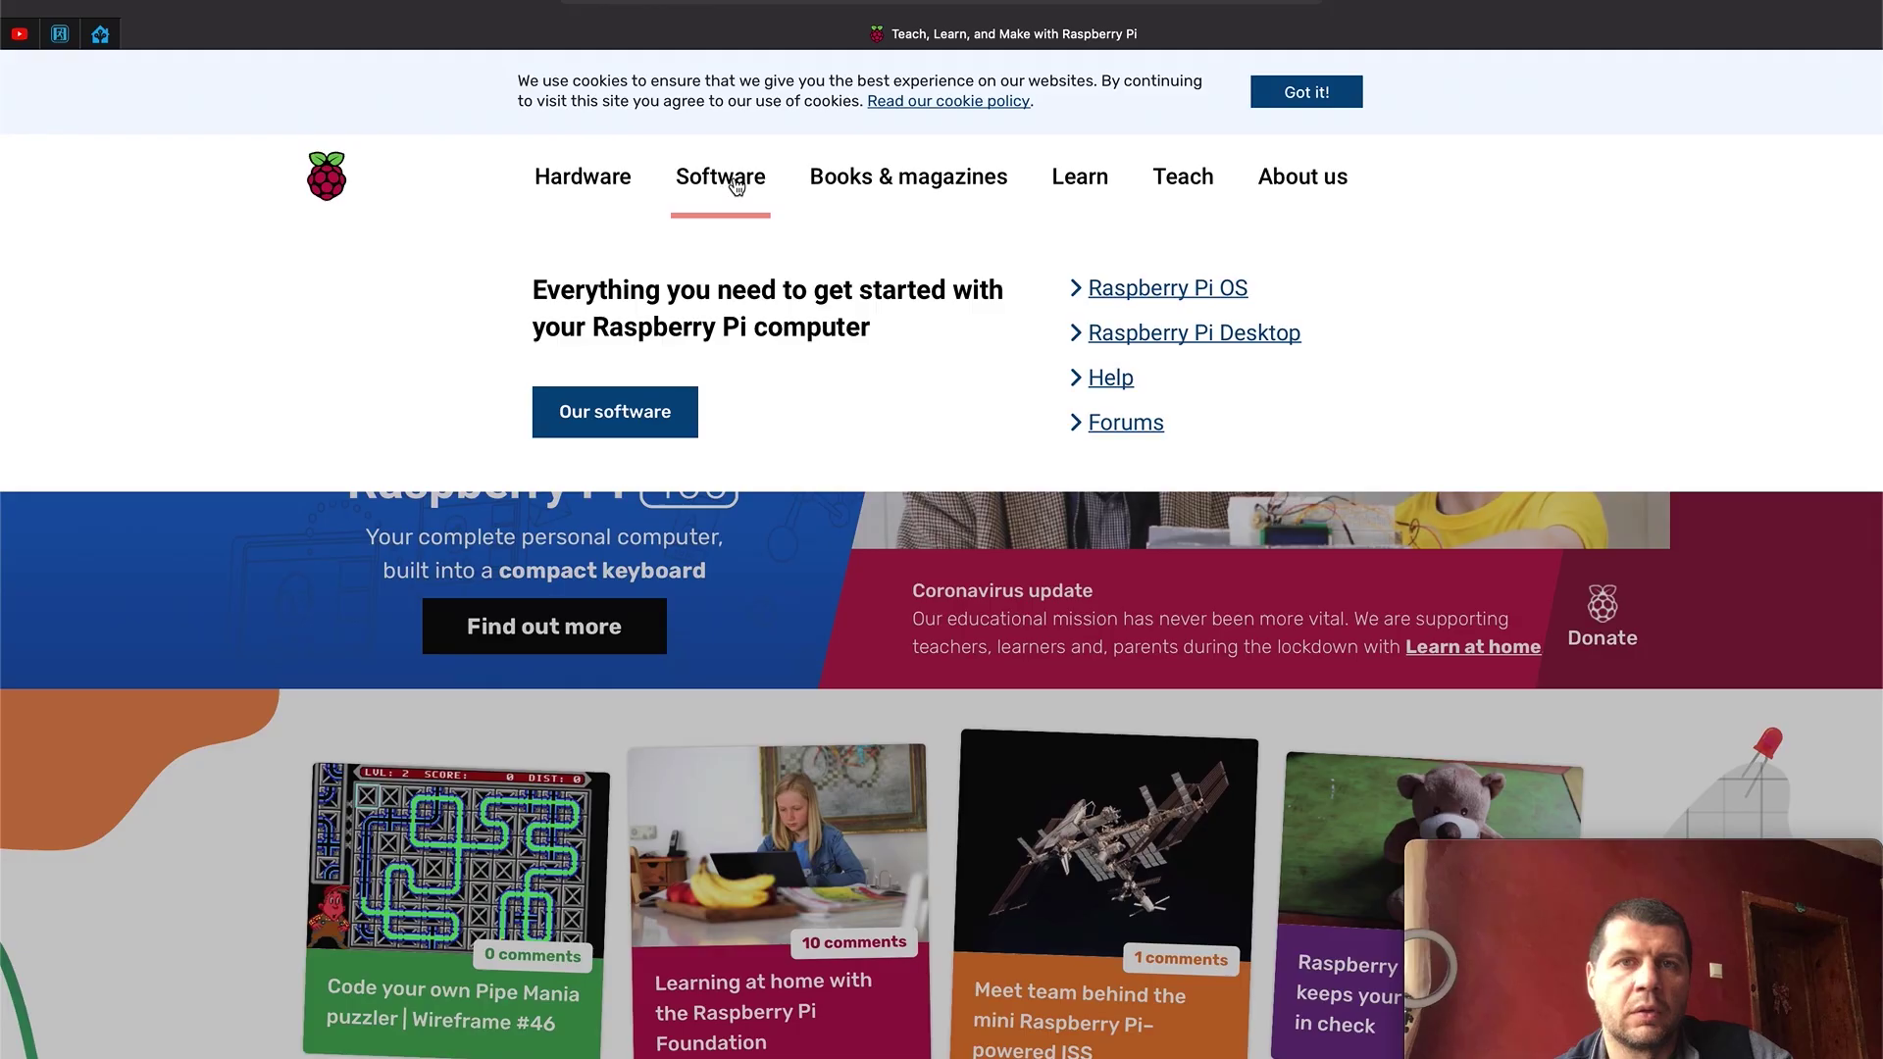
Step: Select Raspberry Pi OS (32-bit) and the 15.9 GB generic storage device, then write the image
{"action": "scroll", "coordinate": [676, 487], "scroll_direction": "down", "scroll_amount": 5}
{"action": "scroll", "coordinate": [677, 486], "scroll_direction": "down", "scroll_amount": 2}
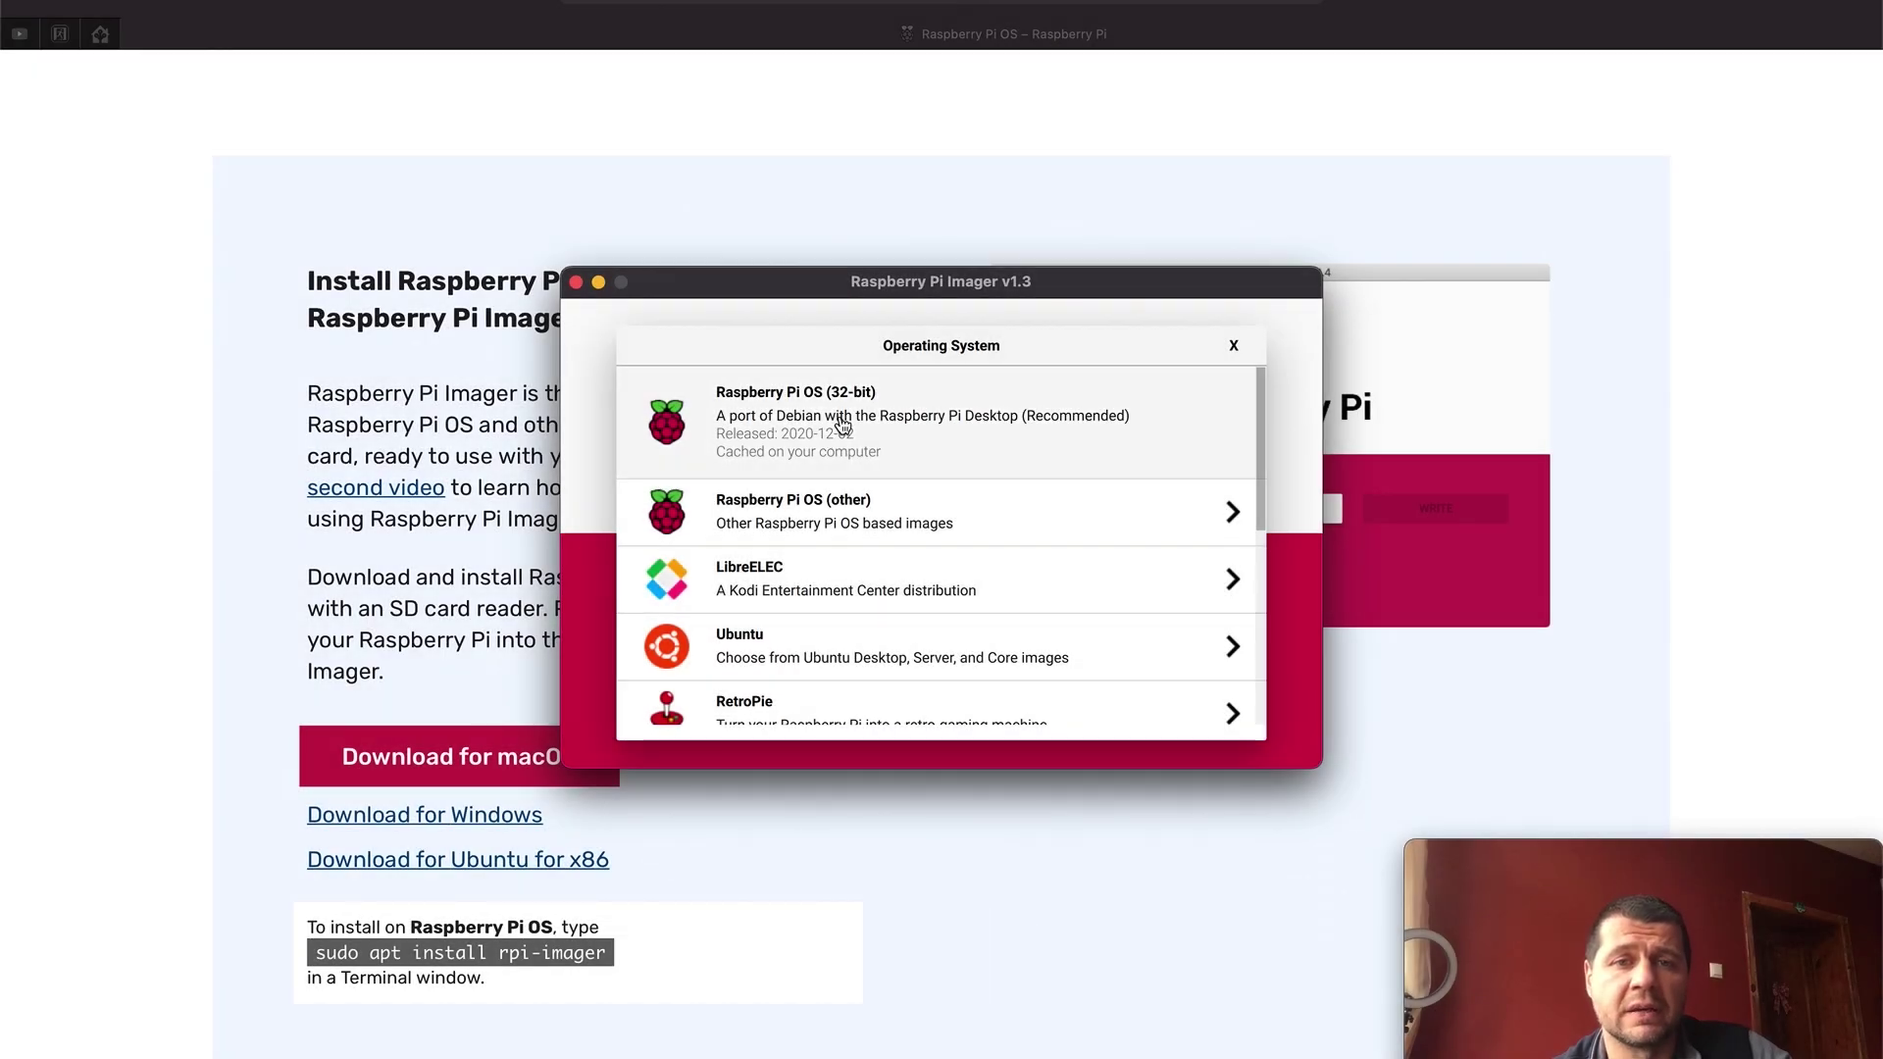
{"action": "left_click", "coordinate": [843, 424]}
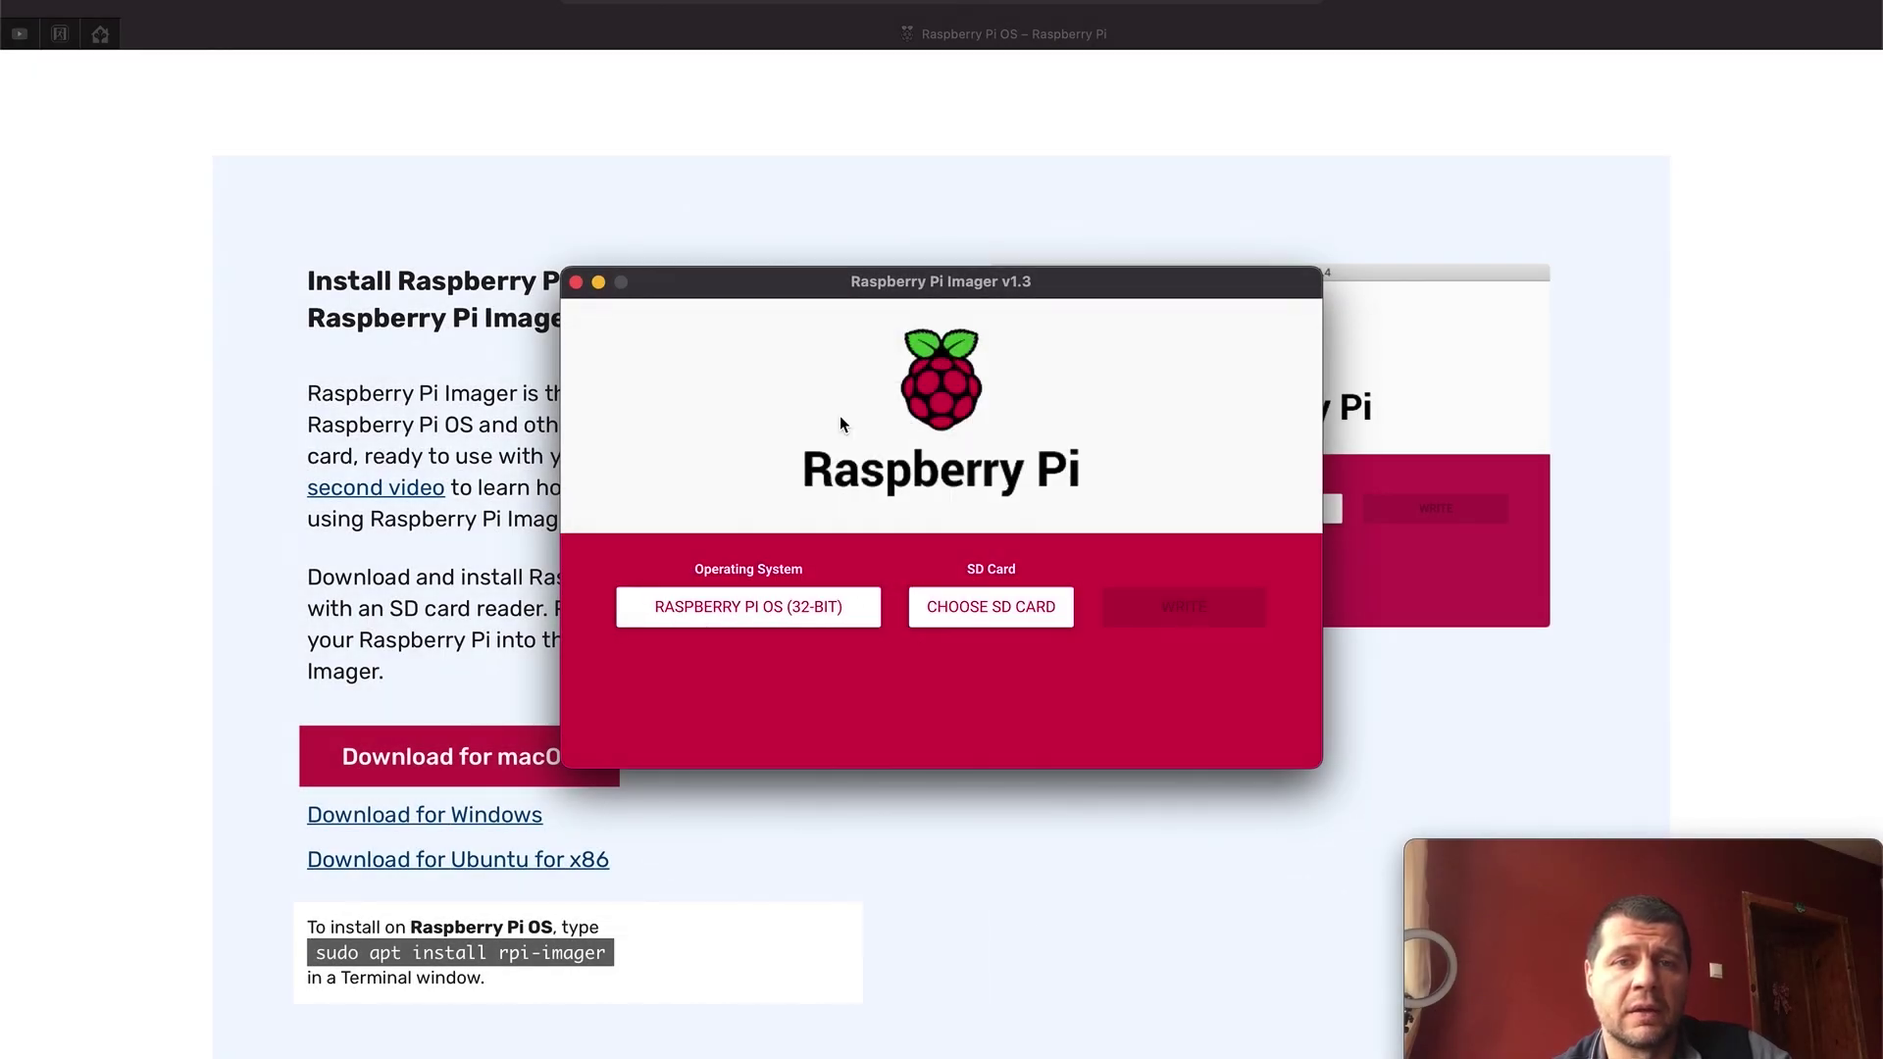
{"action": "left_click", "coordinate": [973, 604]}
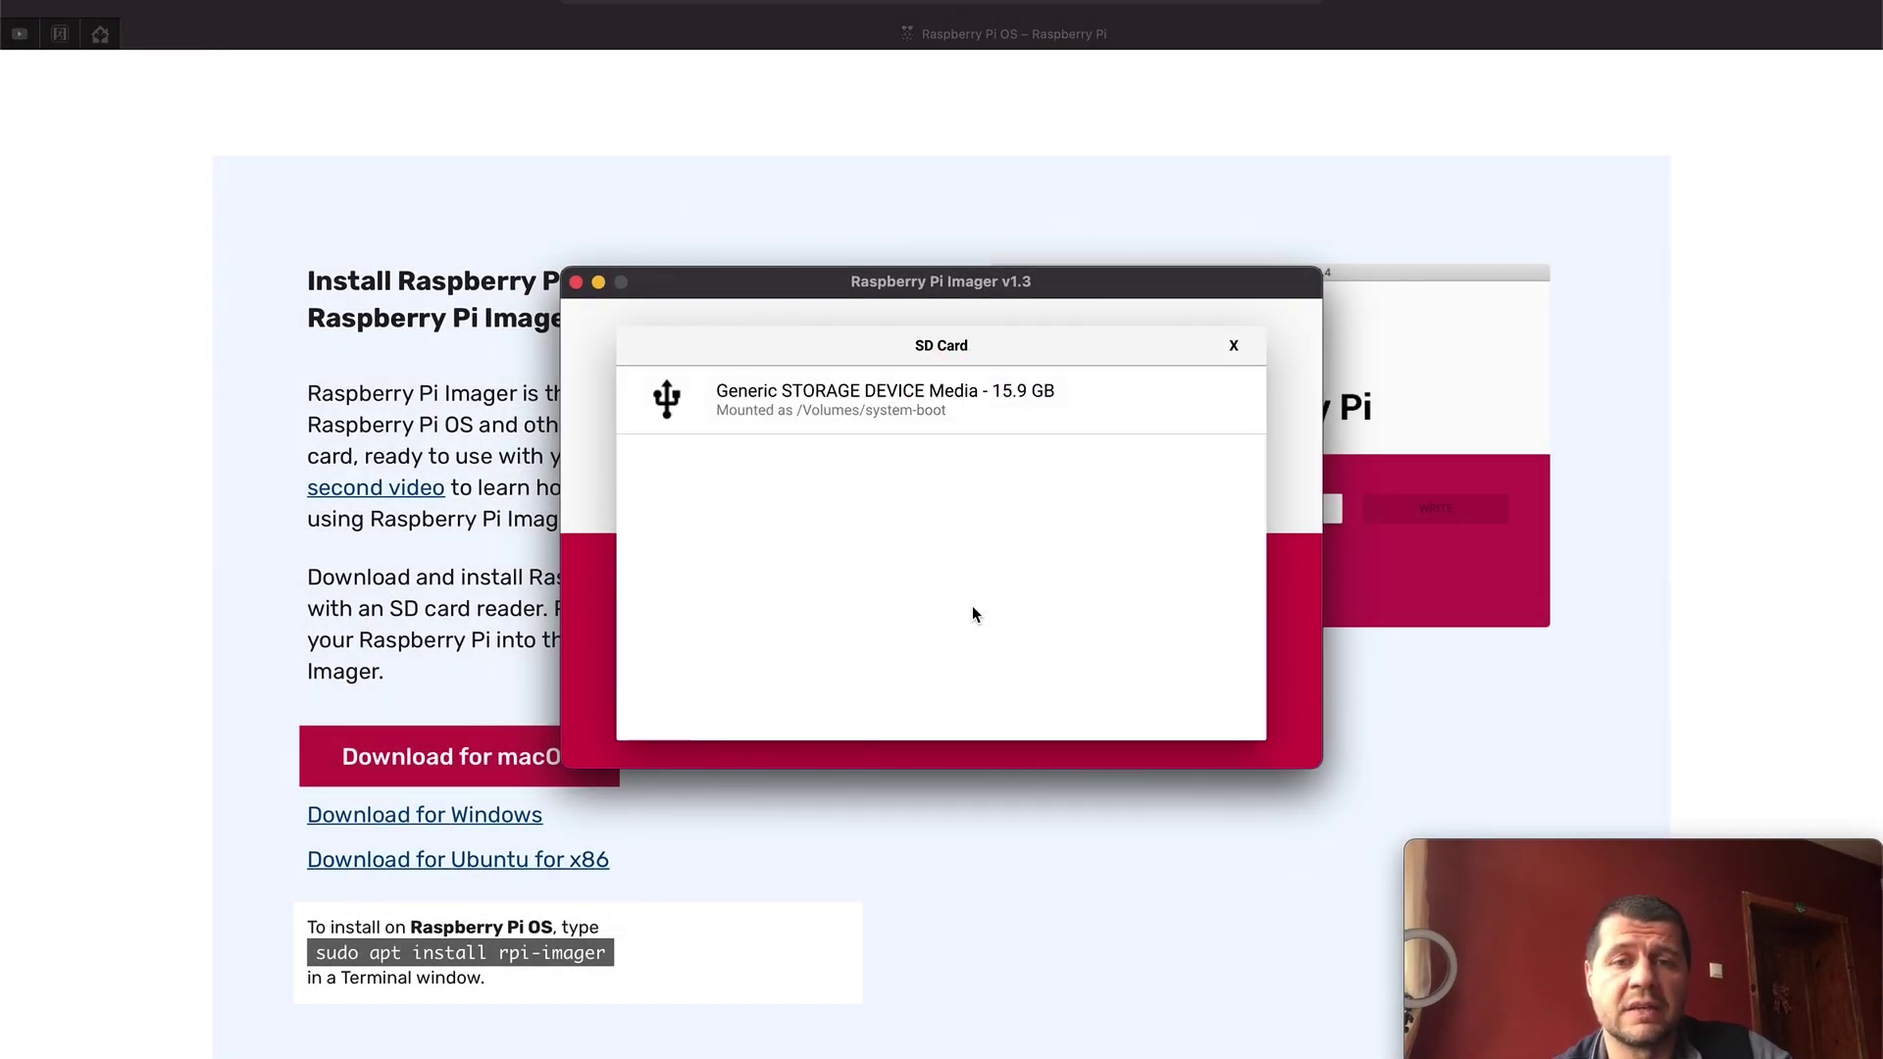
{"action": "left_click", "coordinate": [893, 412]}
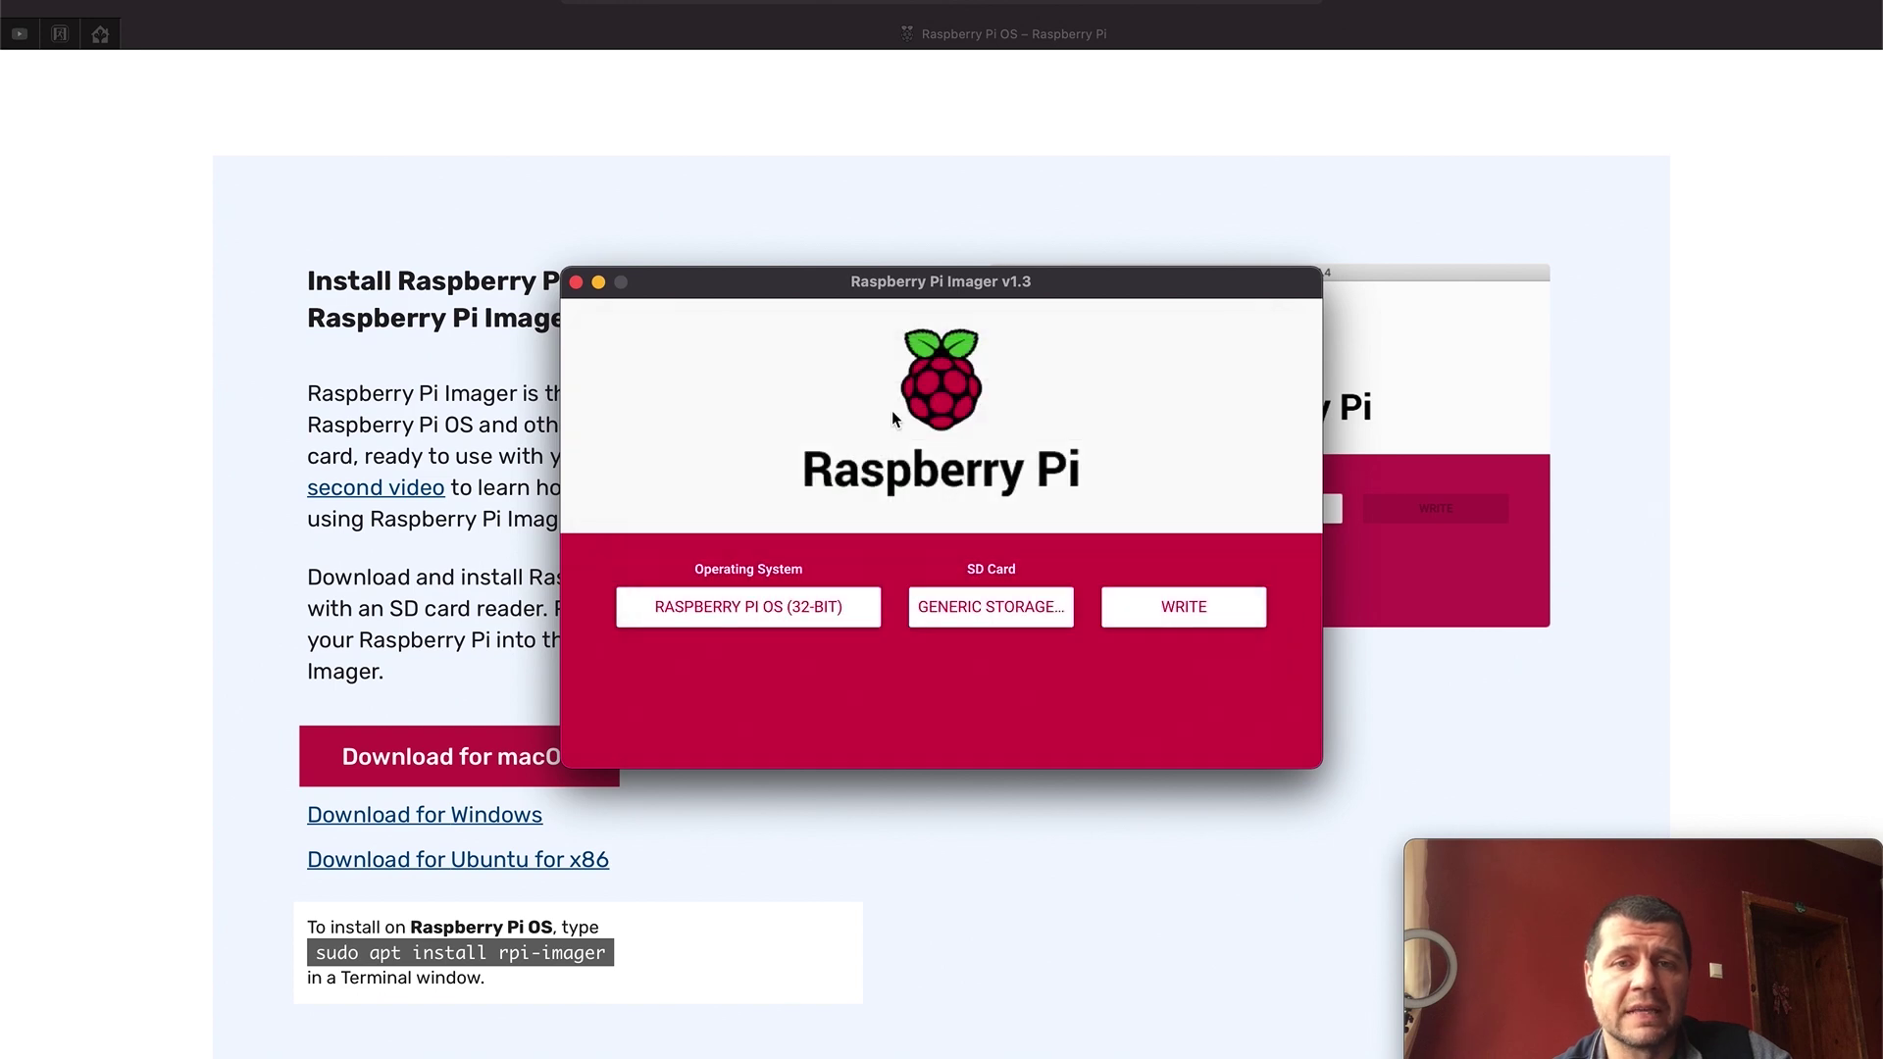
{"action": "left_click", "coordinate": [1167, 606]}
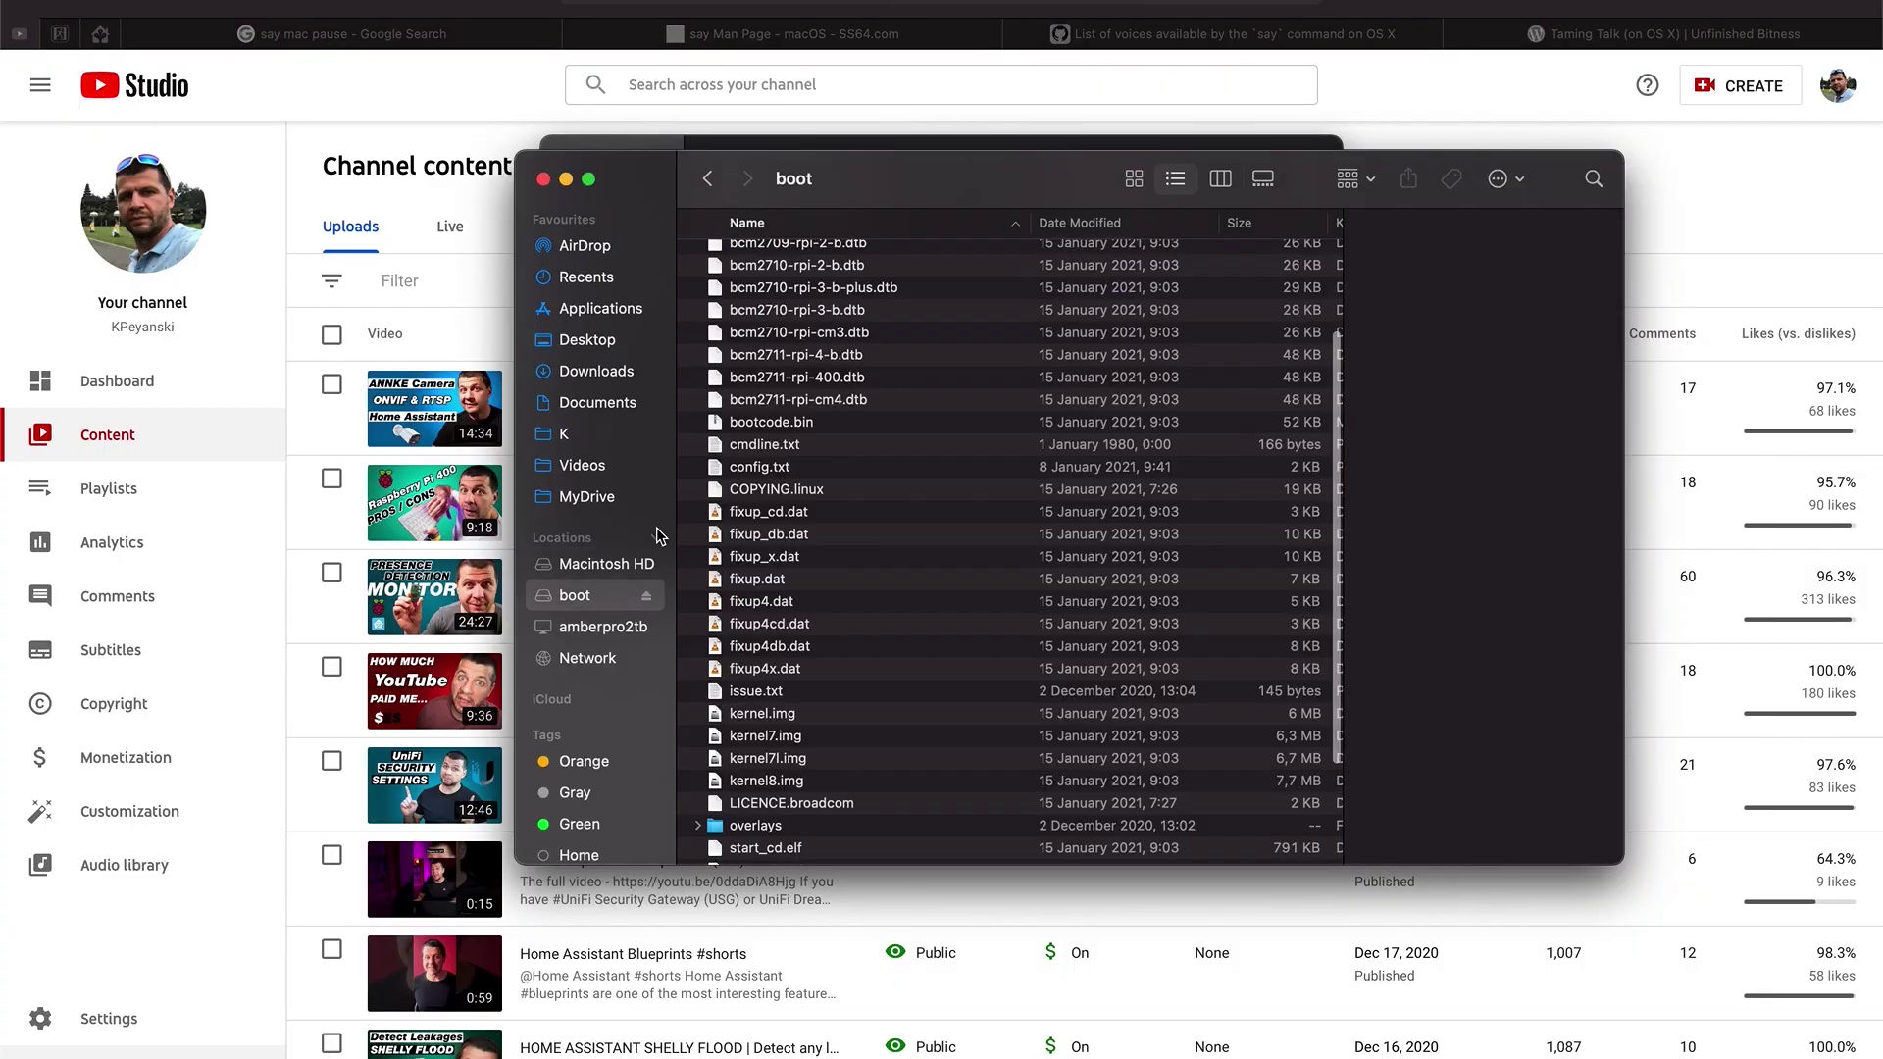
Step: Duplicate config.txt on the boot volume and rename the copy to ssh
{"action": "left_click", "coordinate": [752, 470]}
{"action": "key", "text": "super+d"}
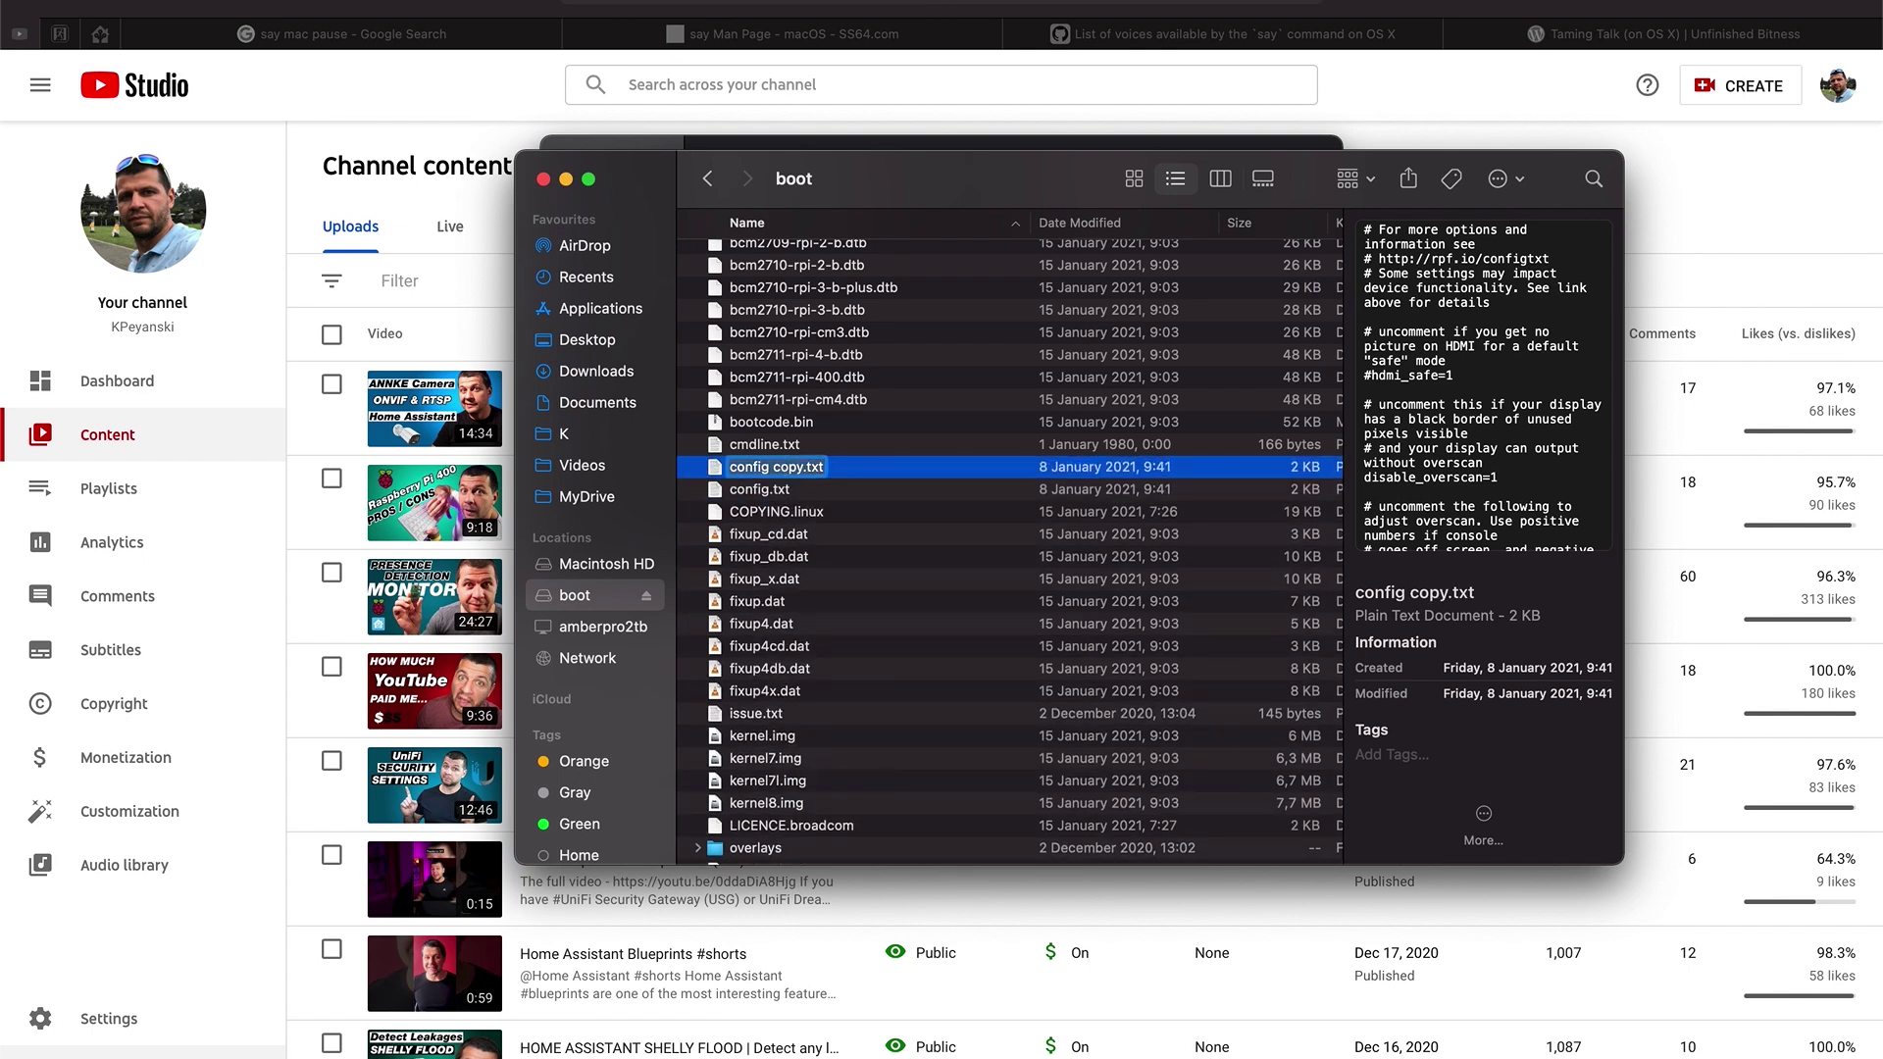
{"action": "key", "text": "Return"}
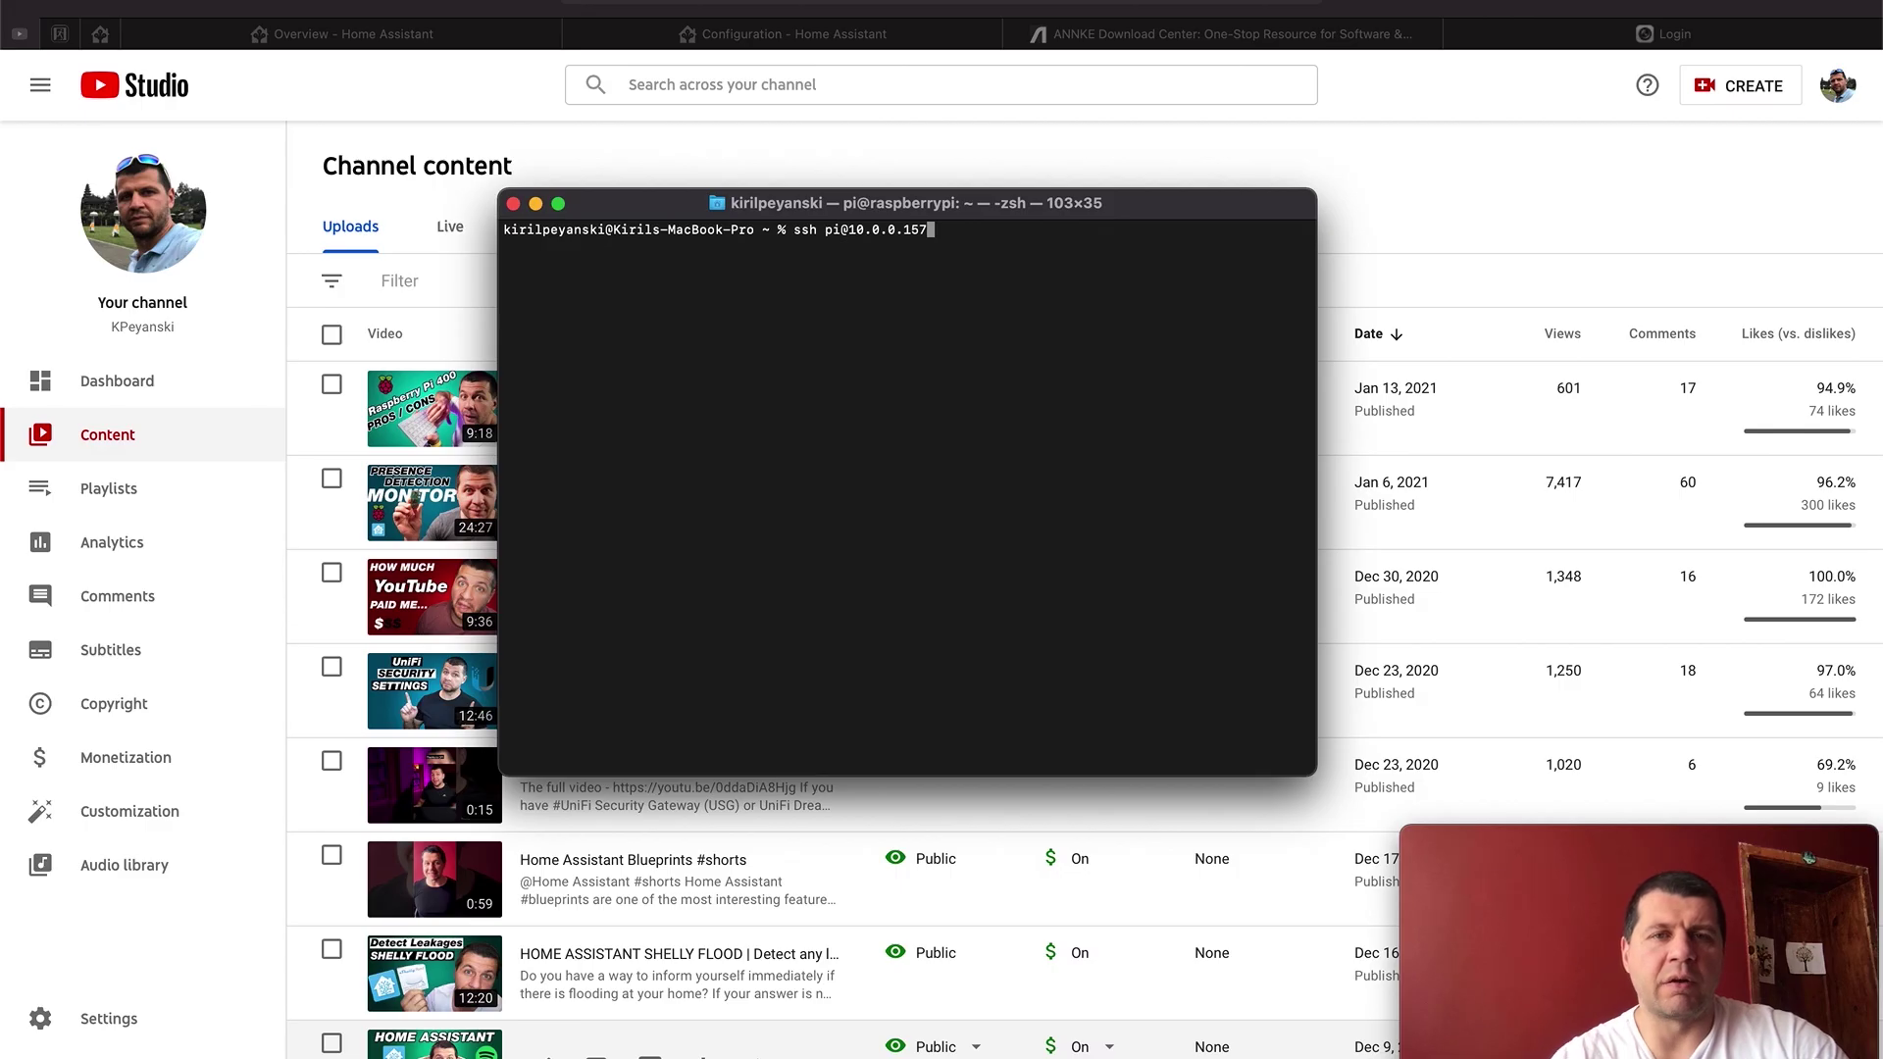
{"action": "key", "text": "Return"}
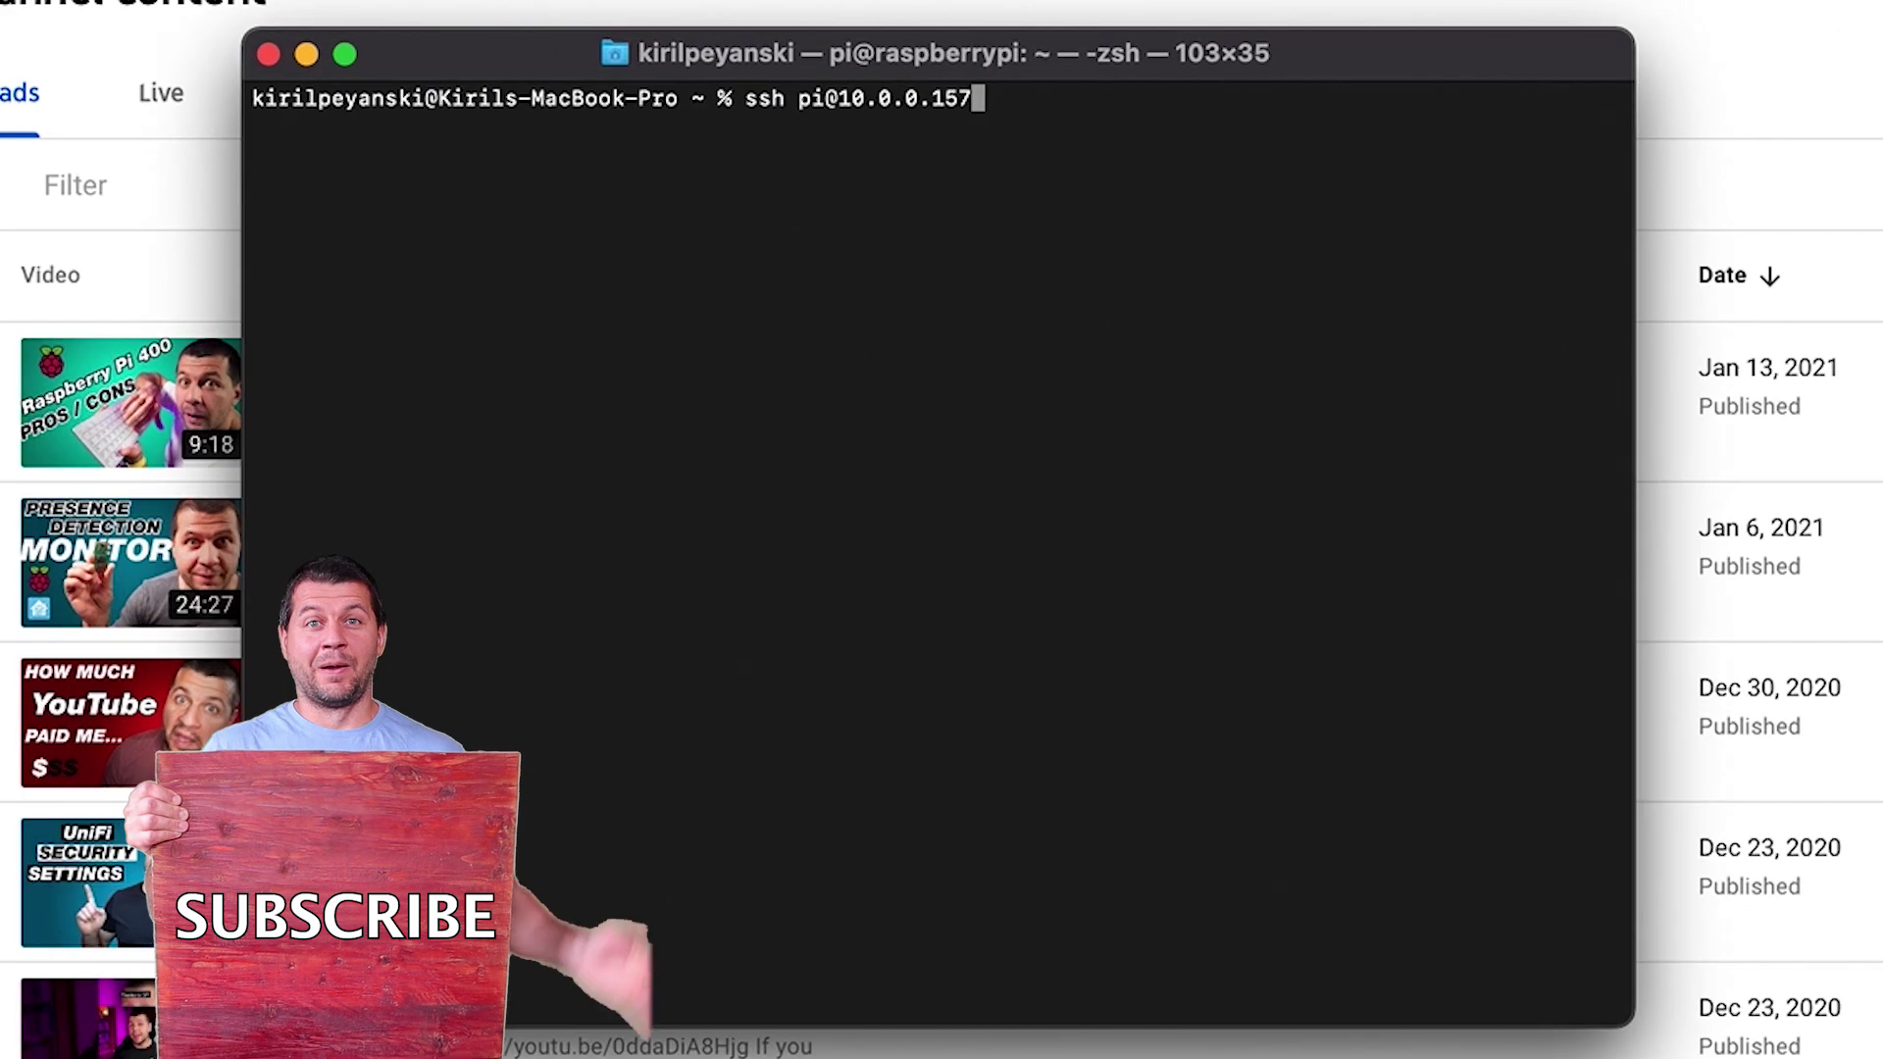
{"action": "key", "text": "Return"}
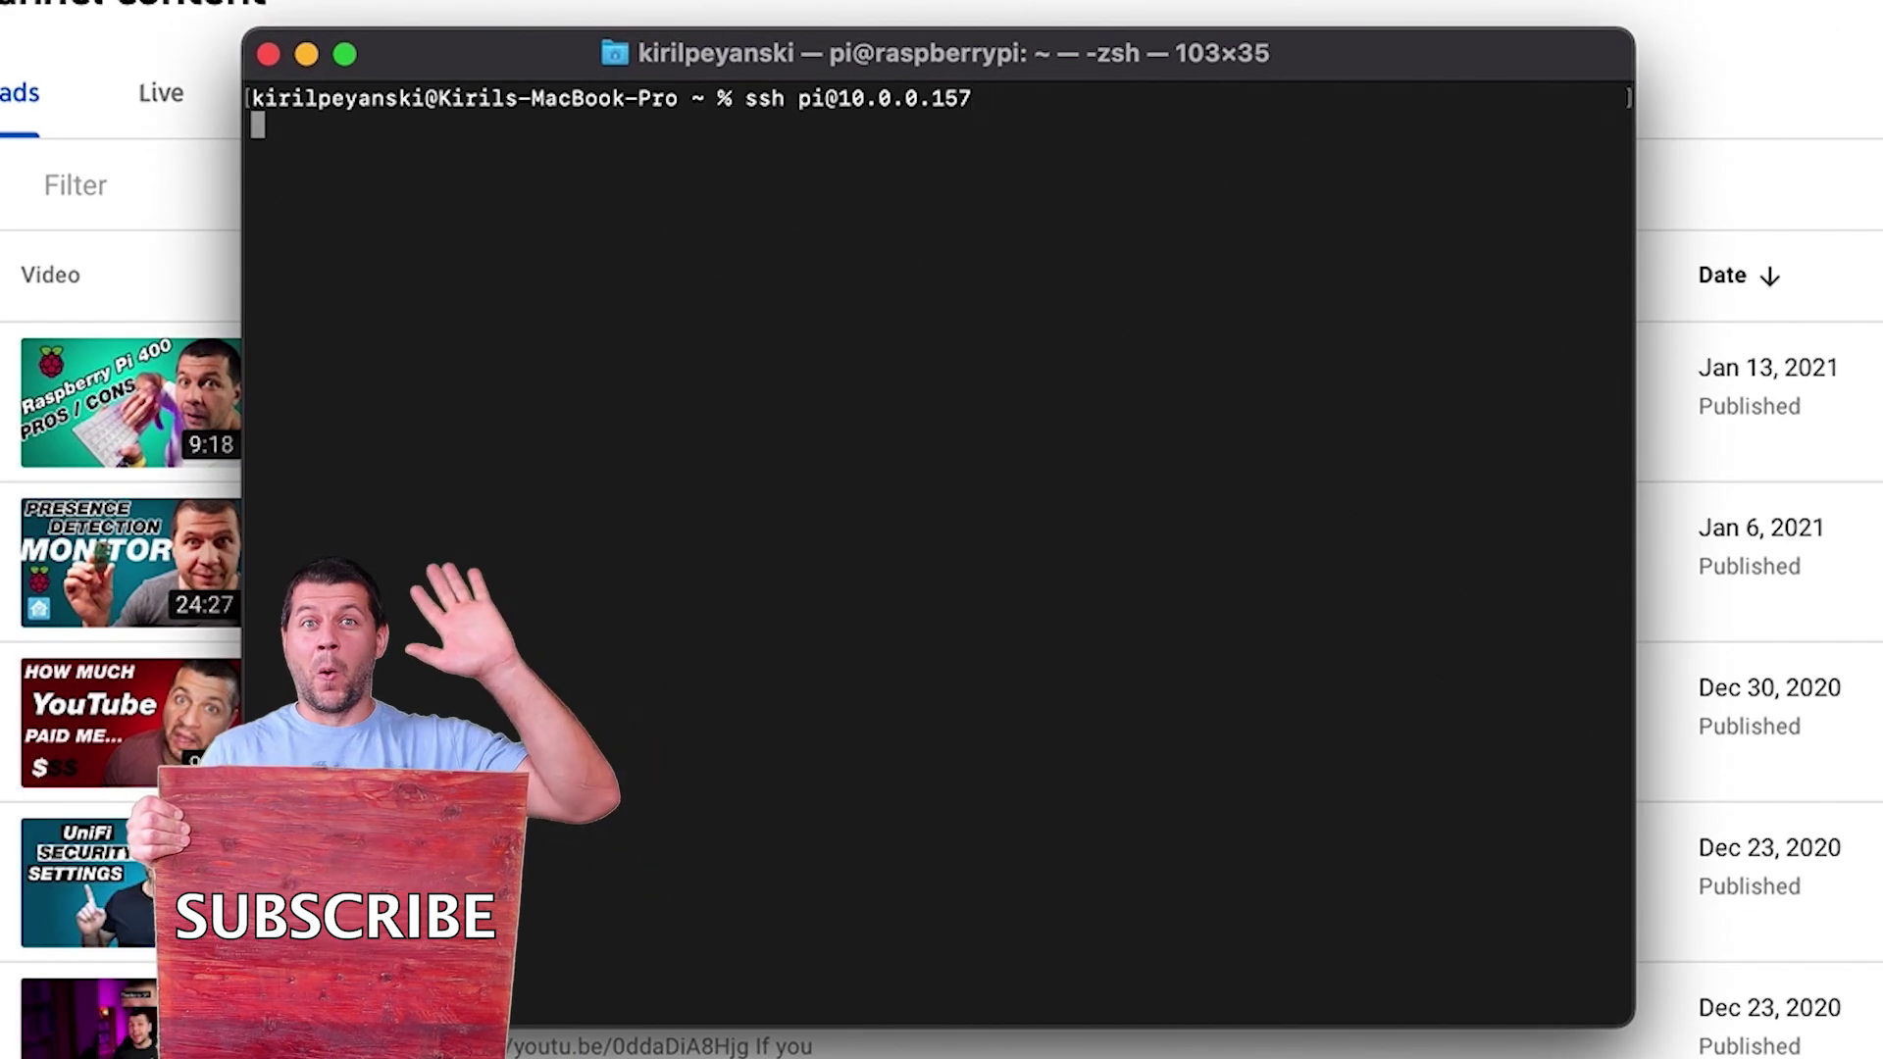
{"action": "type", "text": "yes"}
{"action": "key", "text": "Return"}
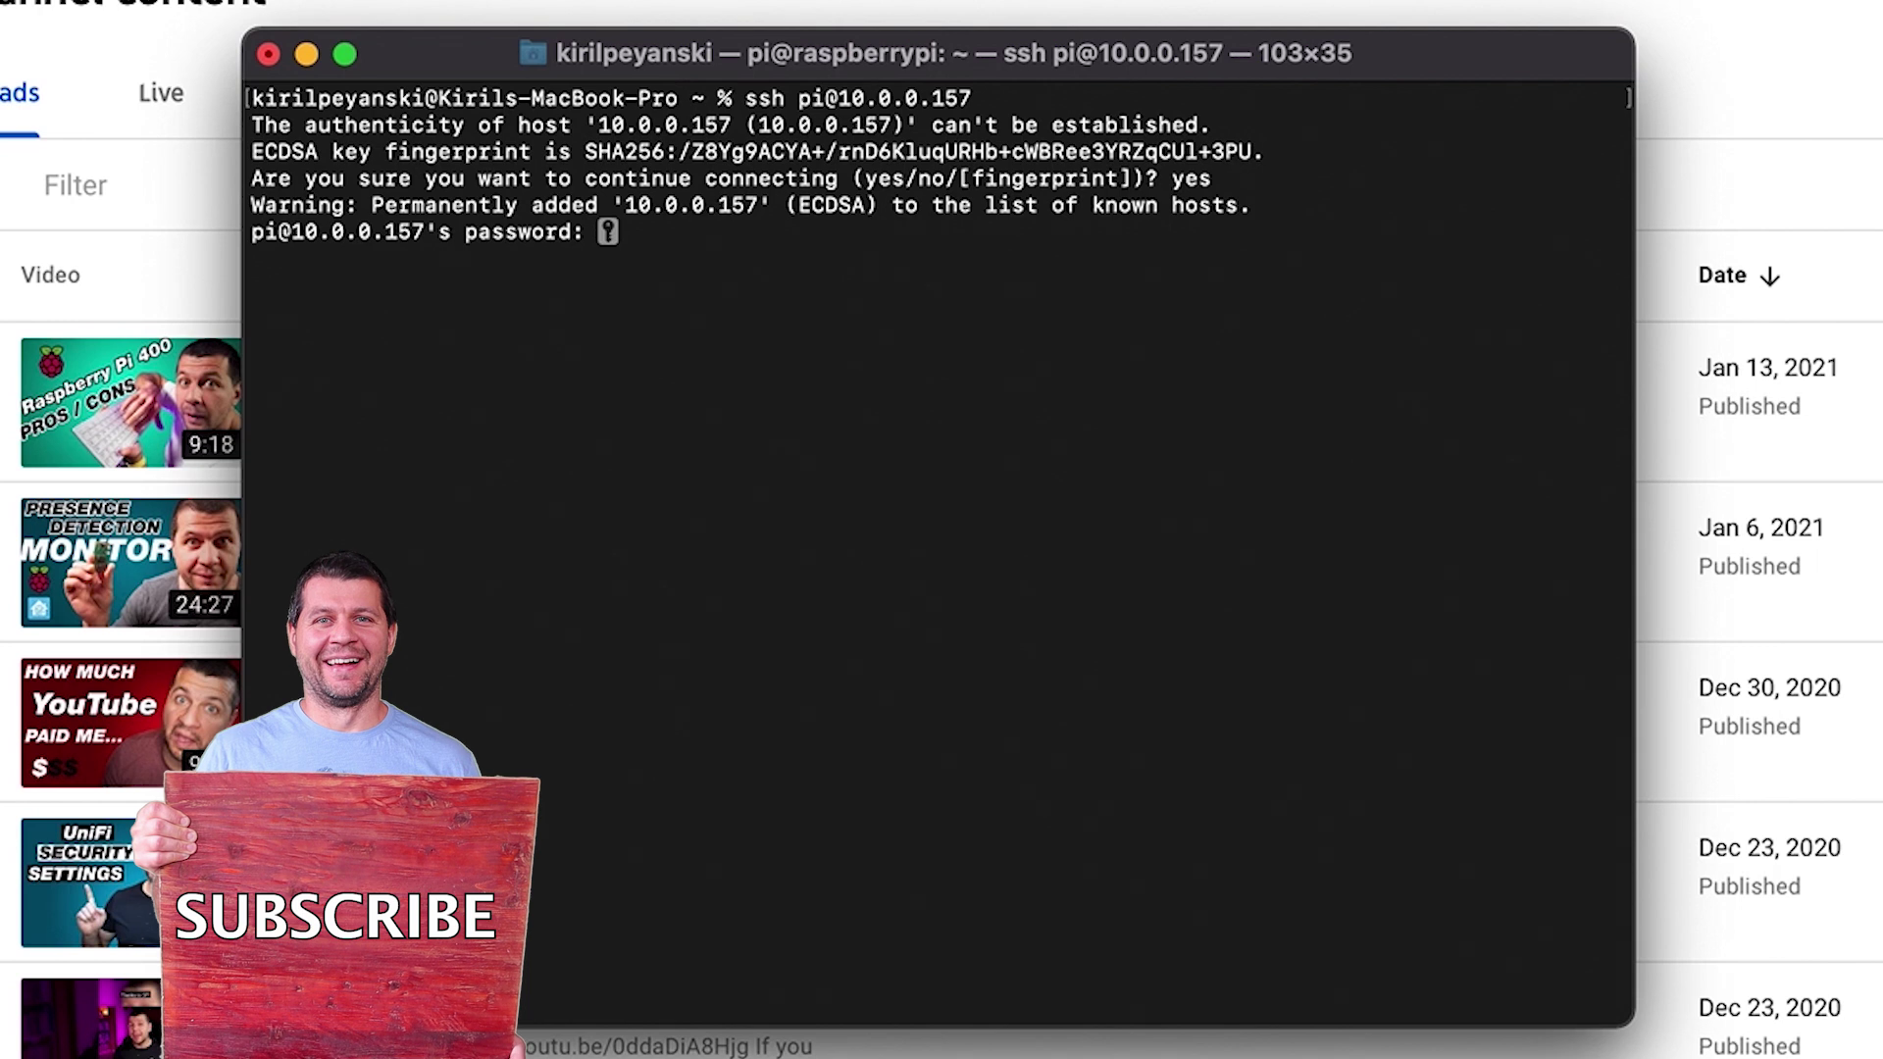
{"action": "type", "text": "raspberry"}
{"action": "key", "text": "Return"}
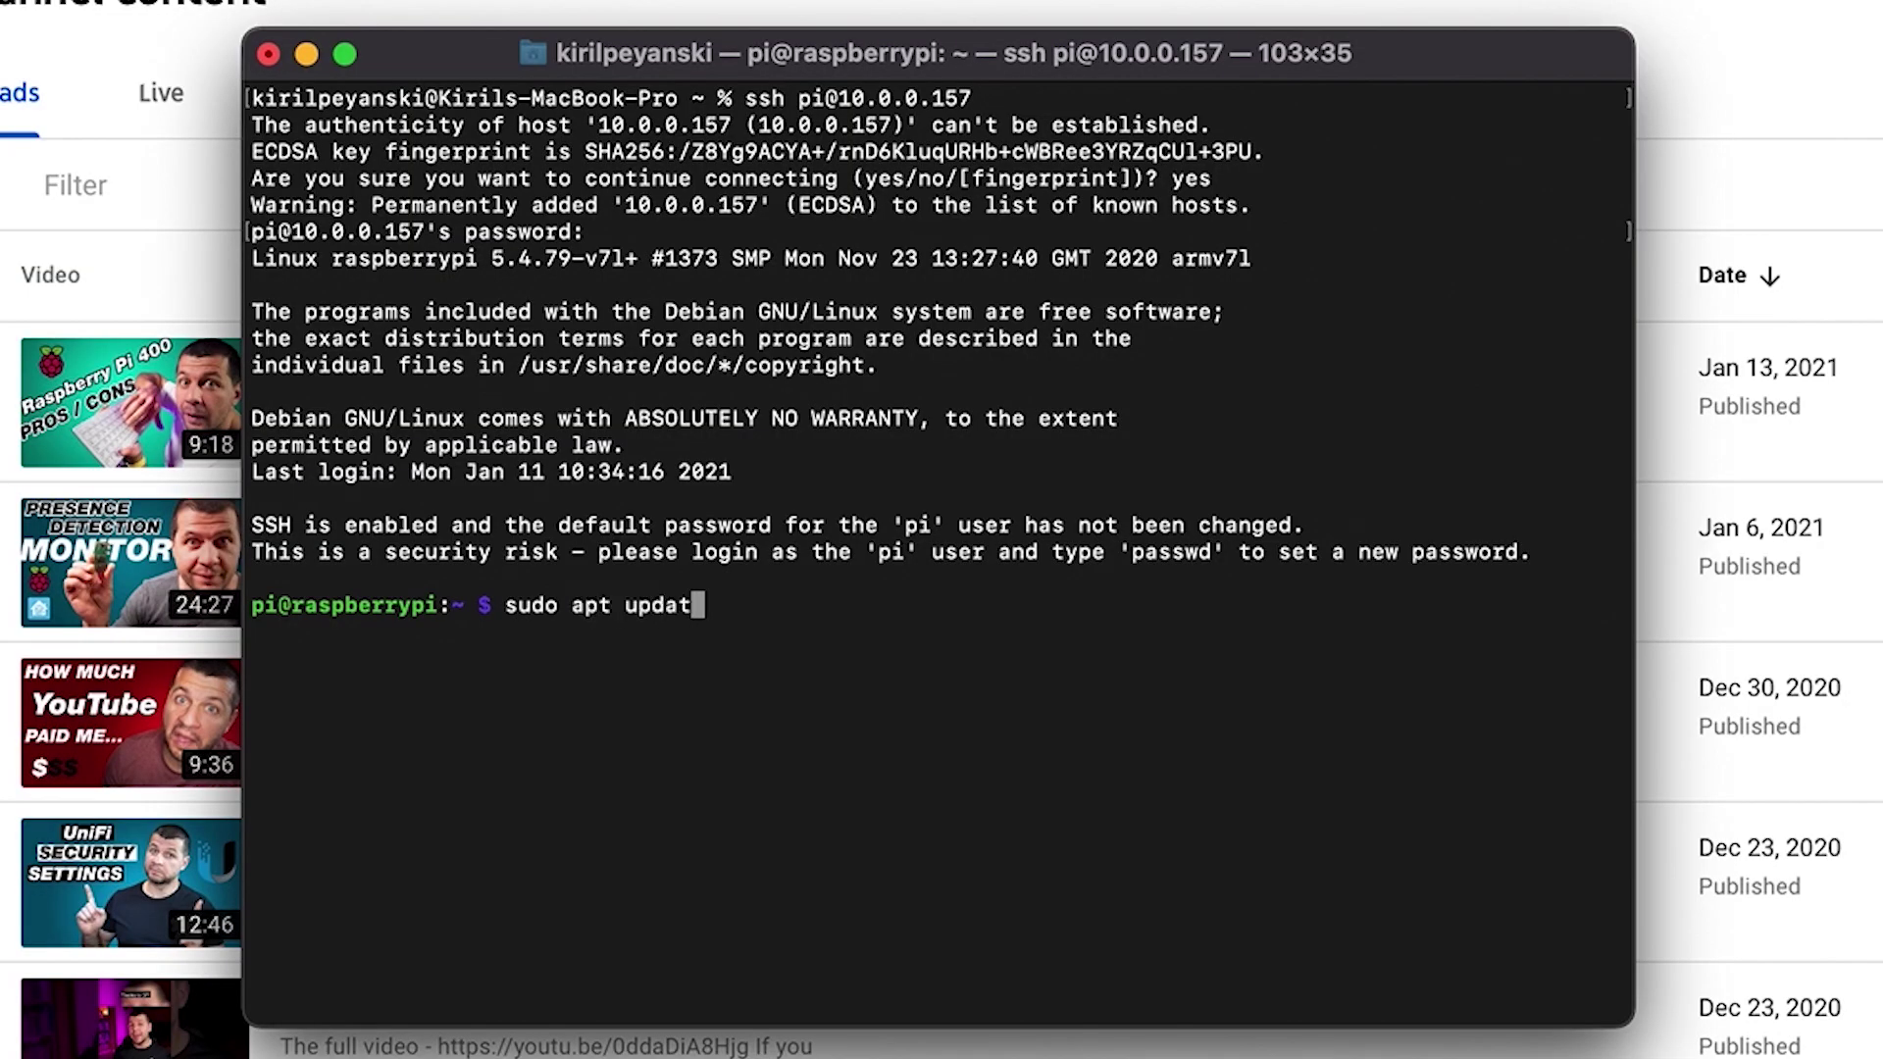
Step: Refresh package lists with sudo apt update and confirm the rpi-update firmware update
{"action": "type", "text": "udo apt update"}
{"action": "key", "text": "Return"}
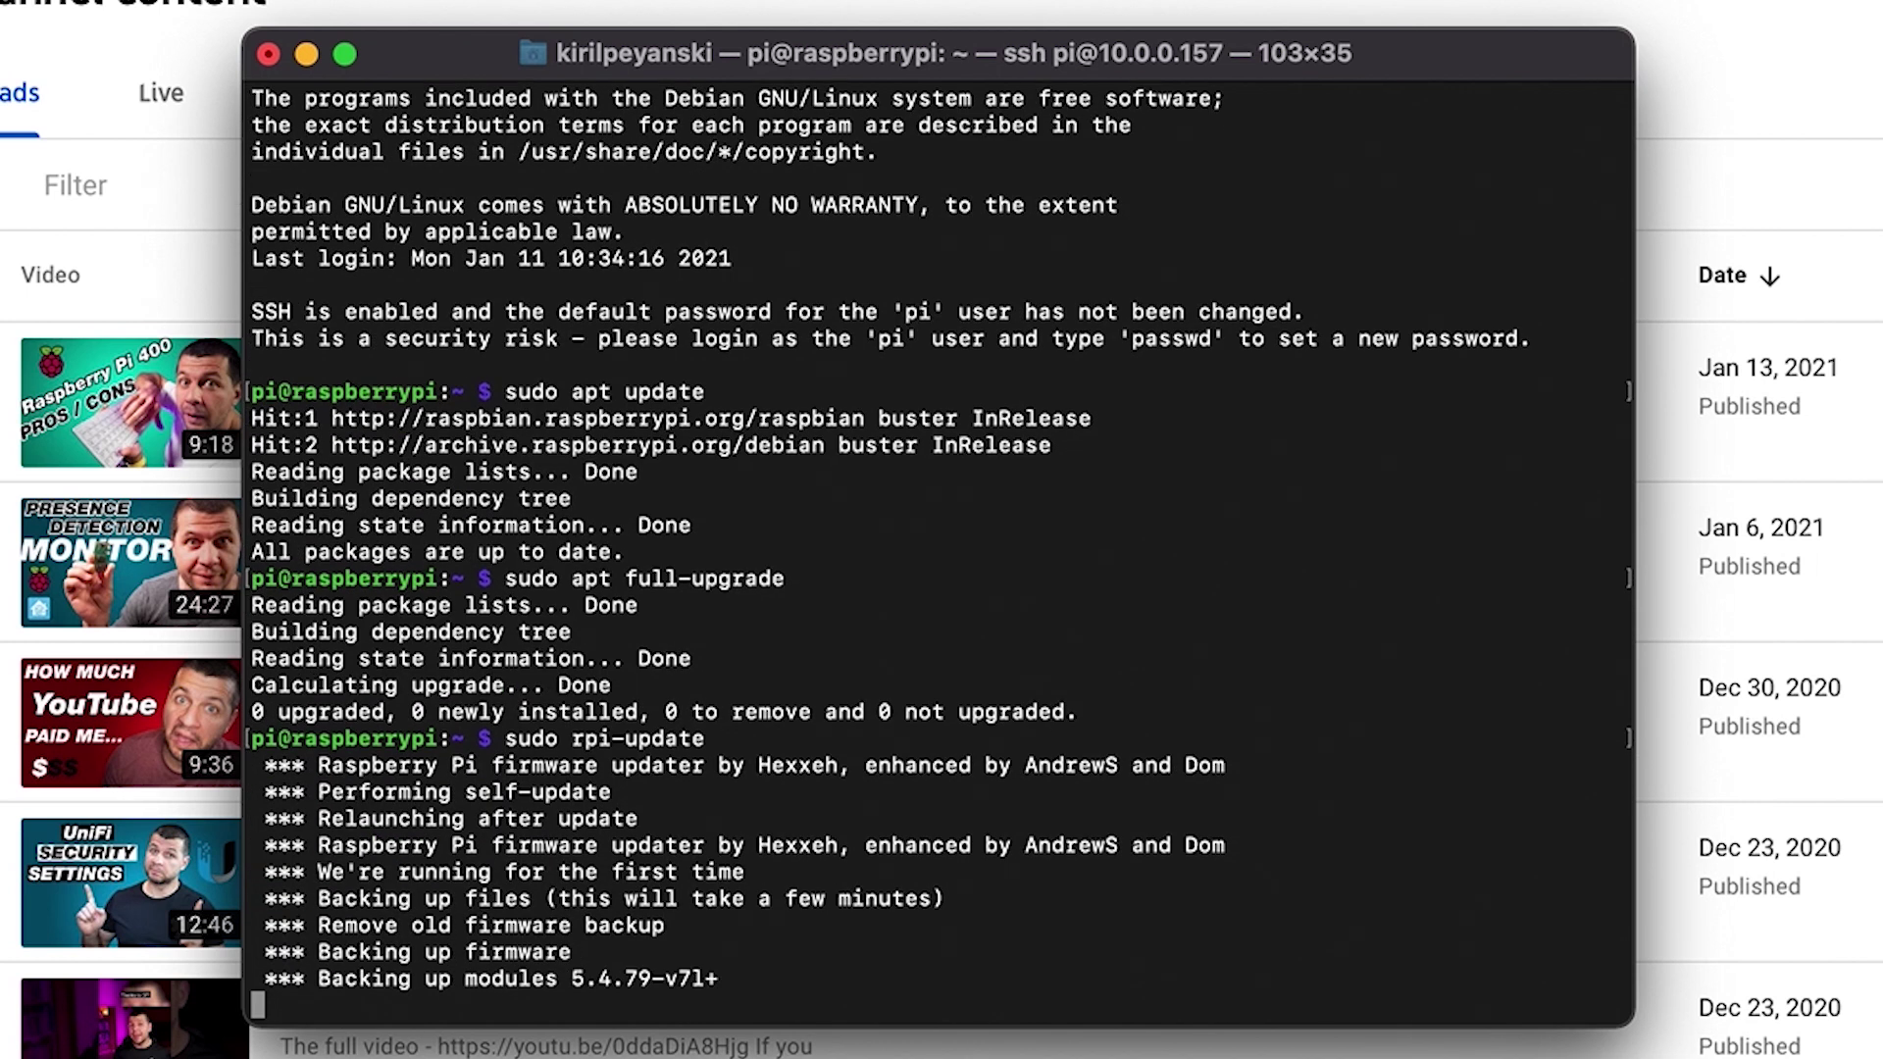
{"action": "key", "text": "y"}
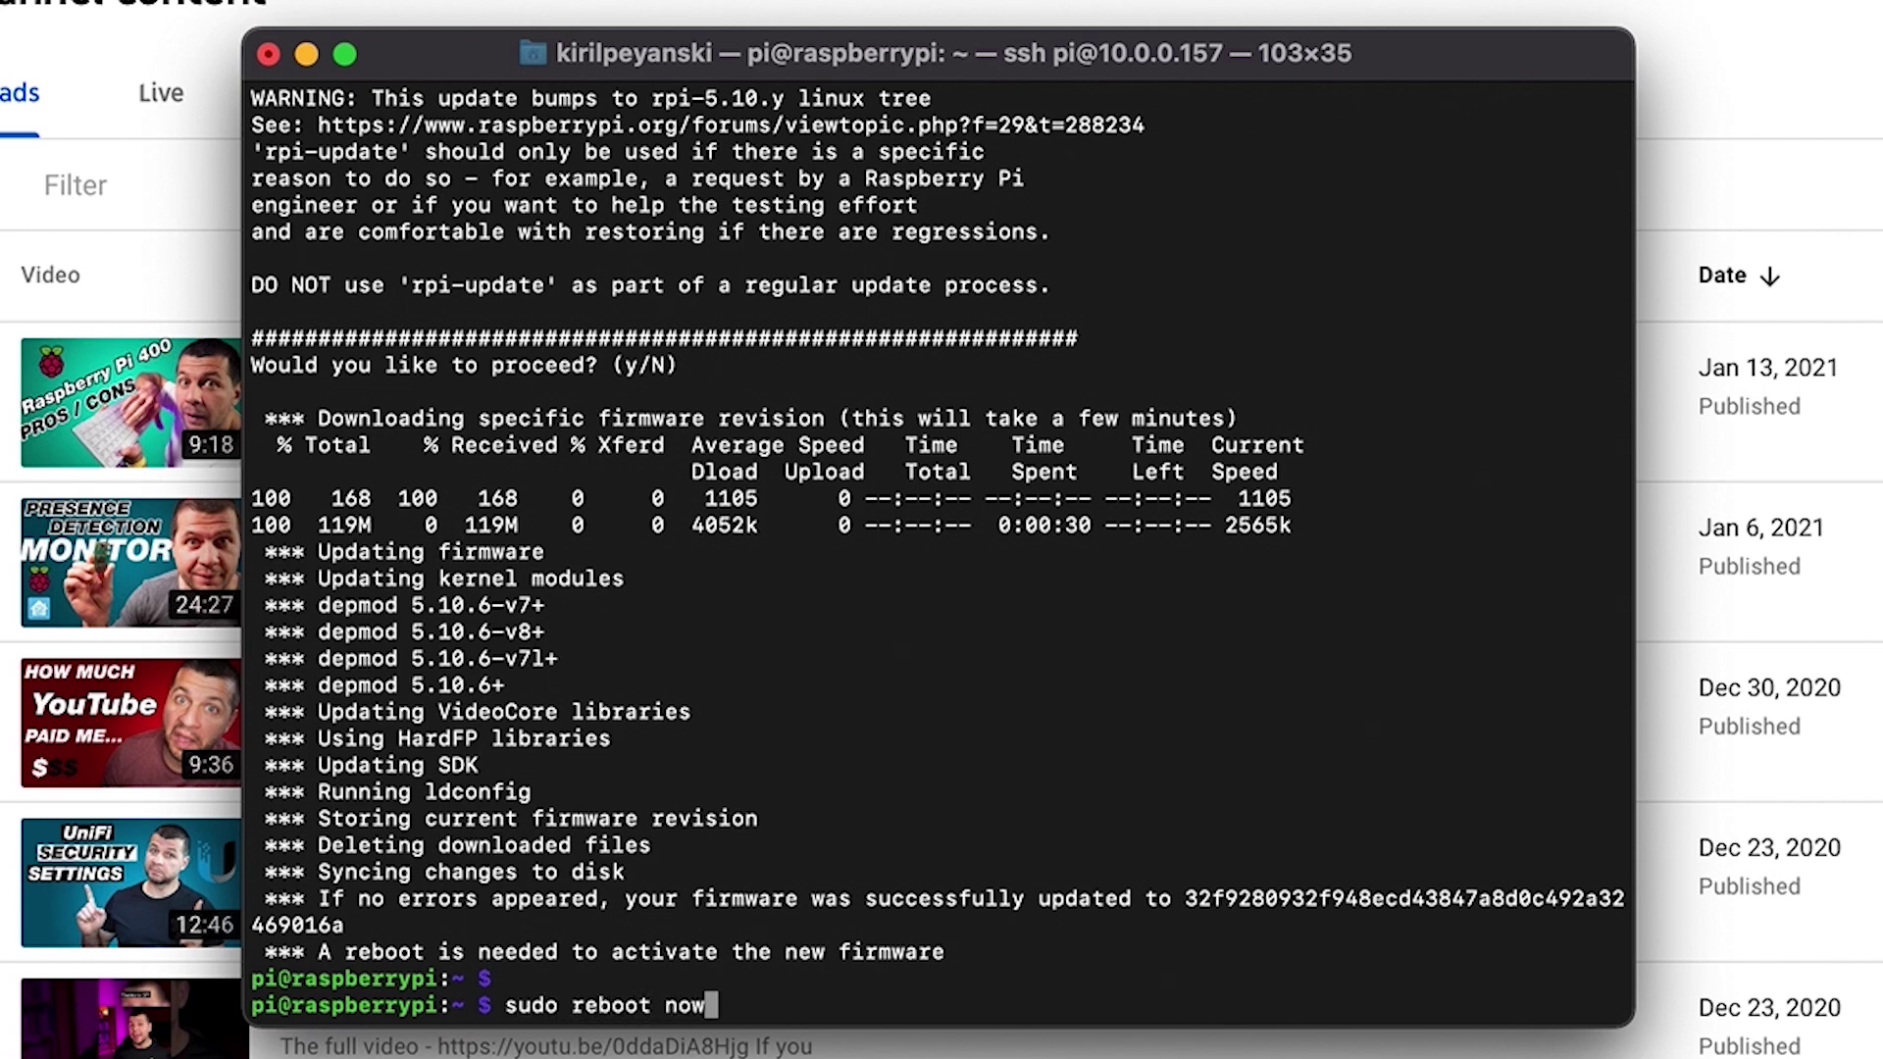
Step: Reboot with sudo reboot now, reconnect over SSH, and run sudo rpi-eeprom-update -d -a
{"action": "key", "text": "Return"}
{"action": "key", "text": "Up"}
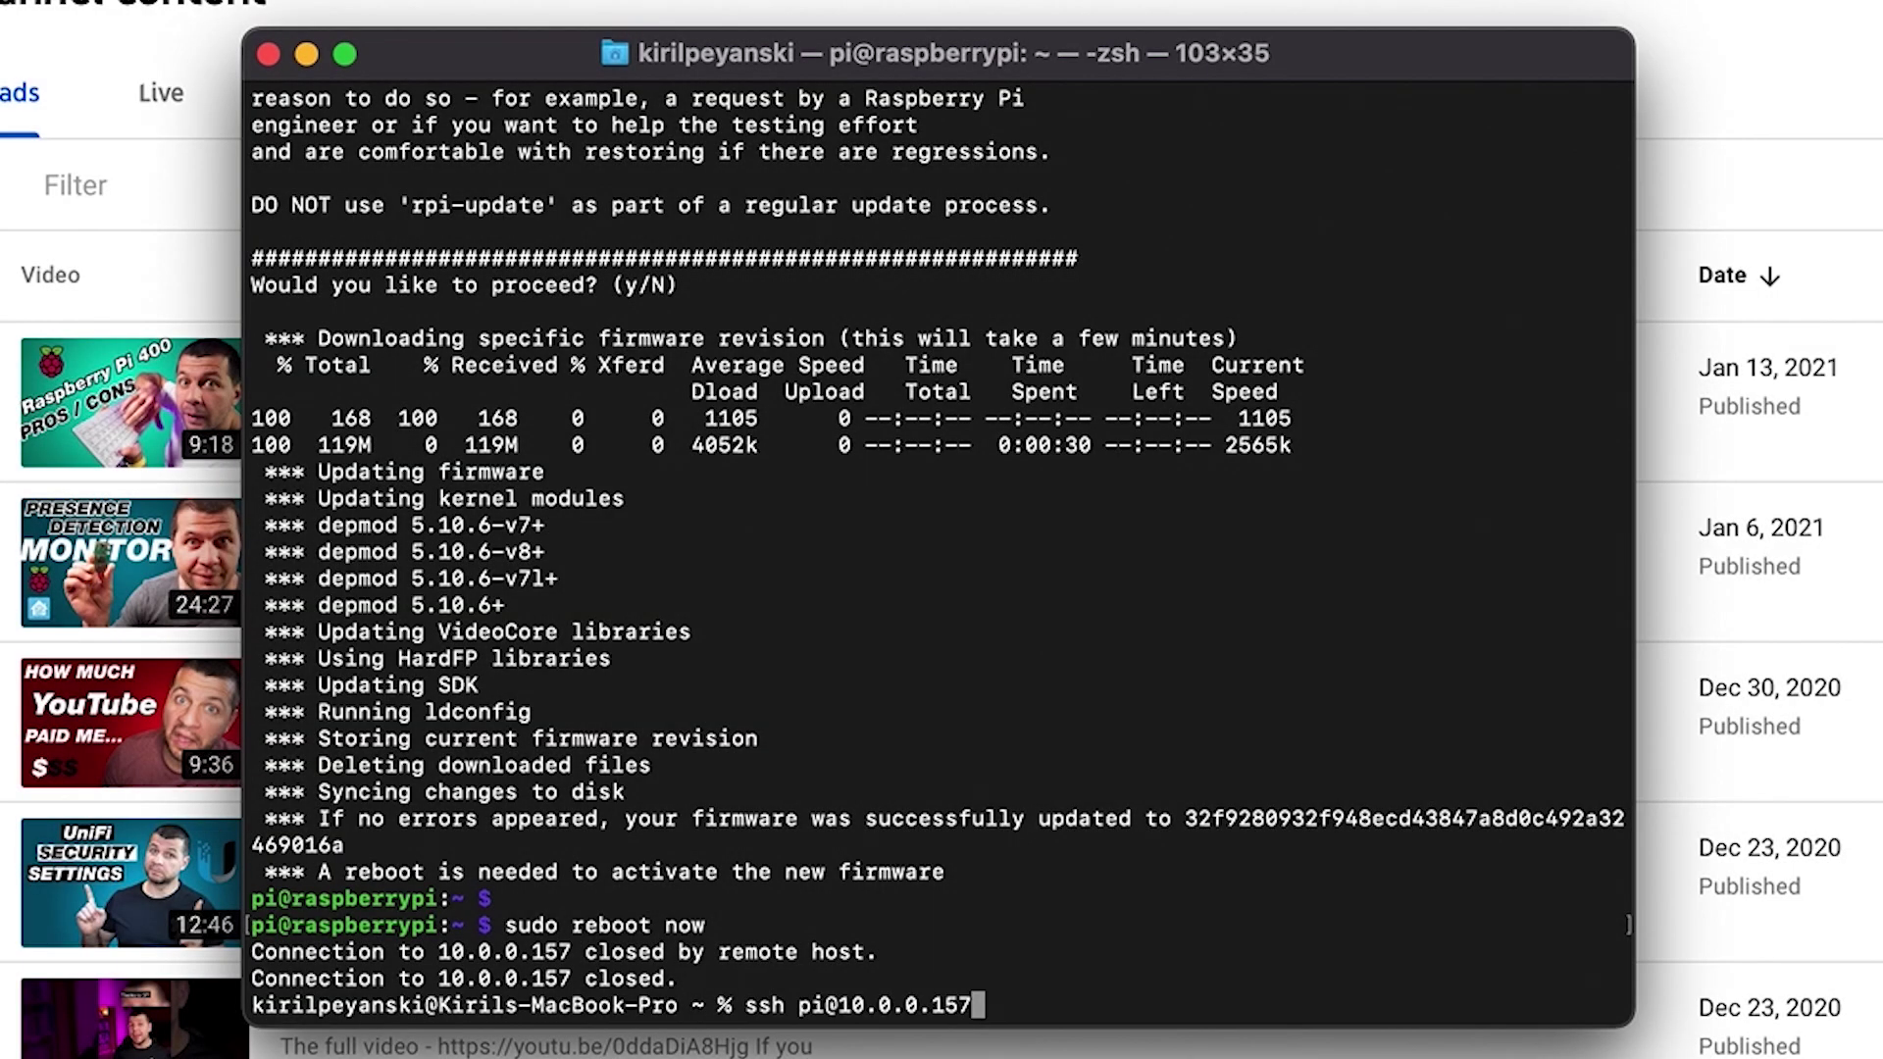
{"action": "key", "text": "Return"}
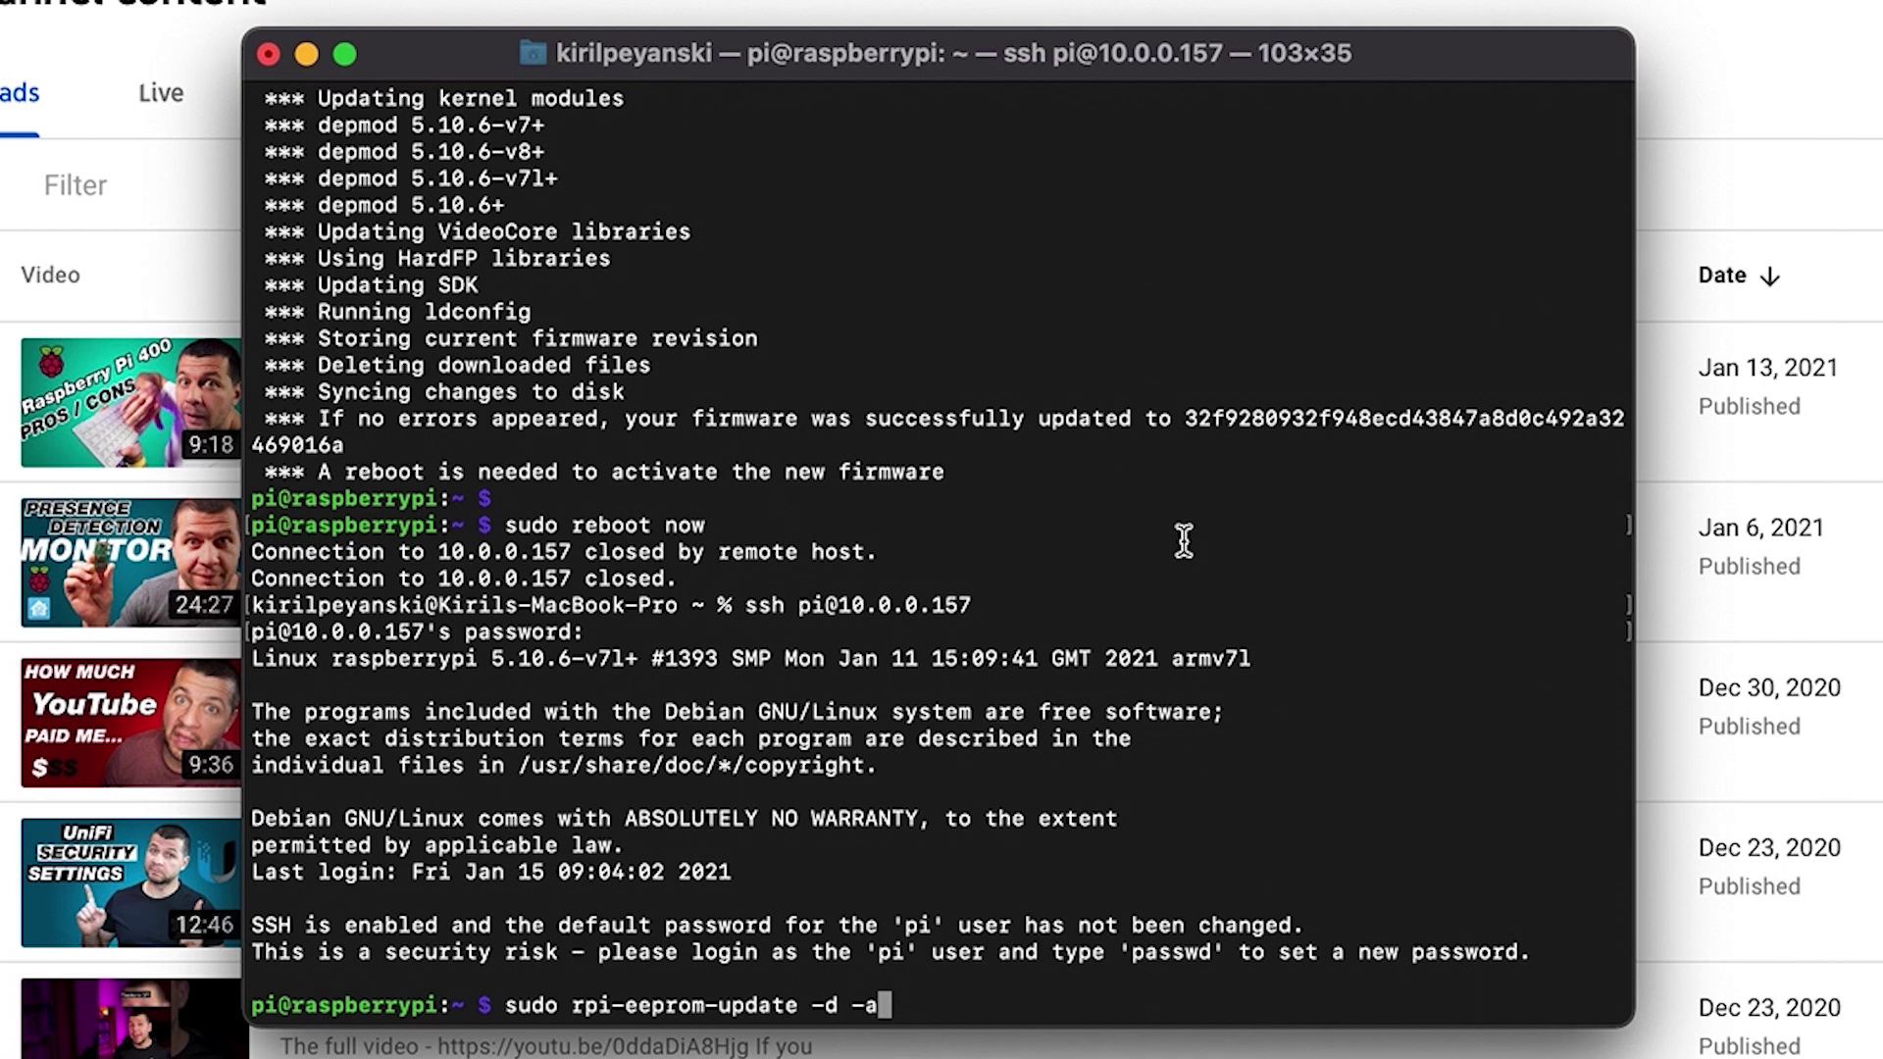
{"action": "key", "text": "Return"}
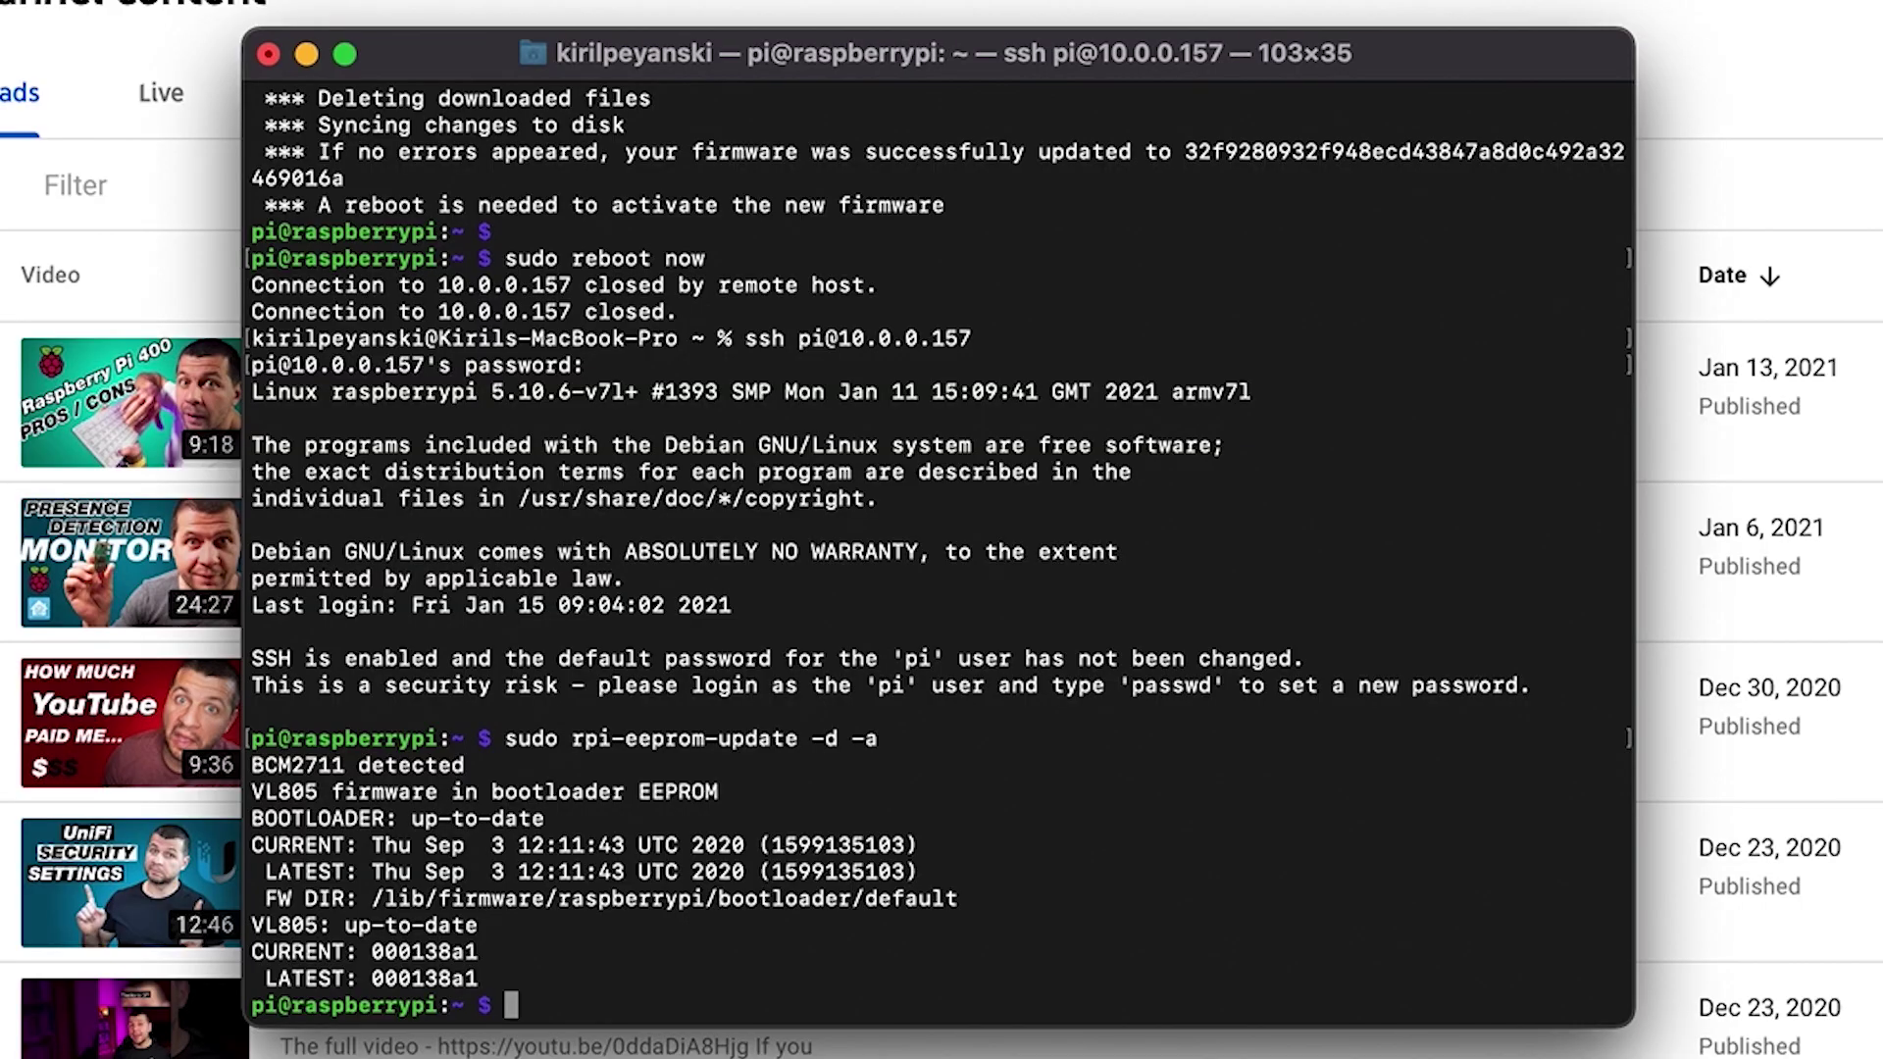
Step: In sudo raspi-config, set Bootloader Version to E1 Latest without resetting defaults
{"action": "type", "text": "sudo raspi"}
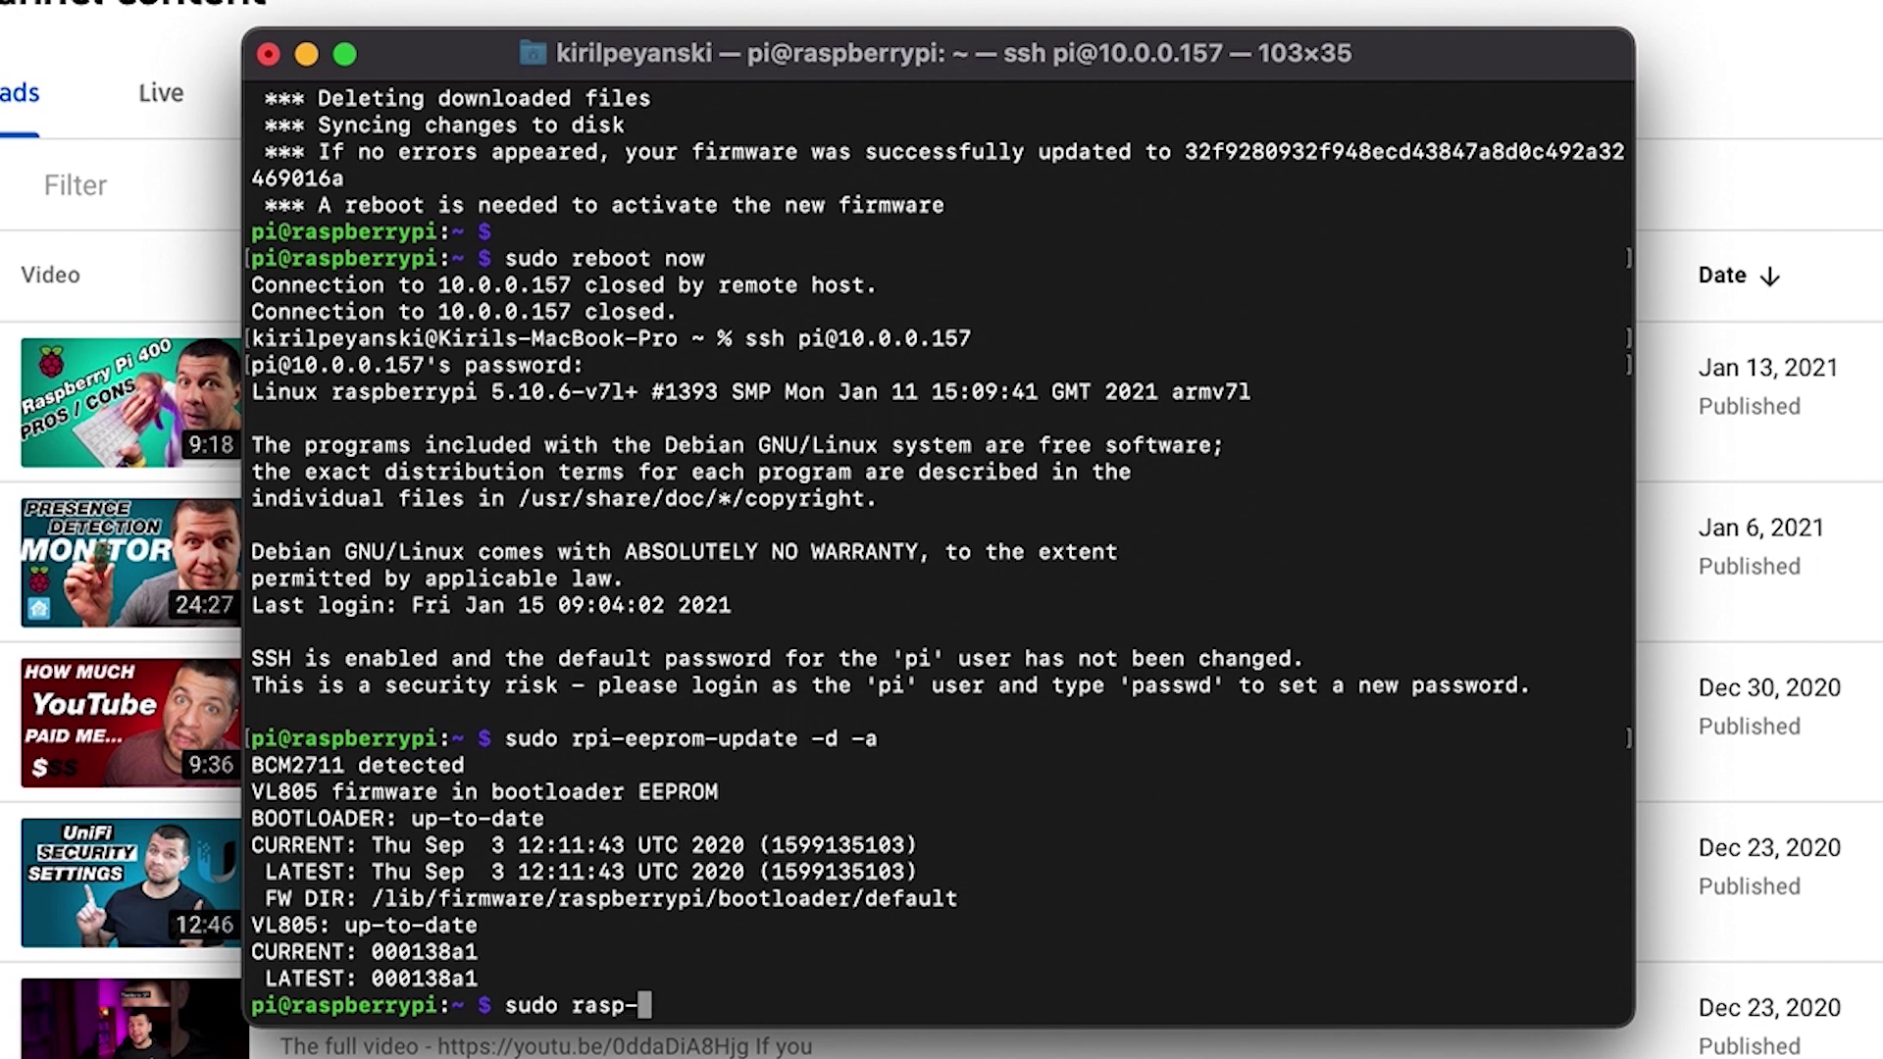
{"action": "type", "text": "-config"}
{"action": "key", "text": "Return"}
{"action": "key", "text": "Down"}
{"action": "key", "text": "Down"}
{"action": "key", "text": "Down"}
{"action": "key", "text": "Down"}
{"action": "key", "text": "Down"}
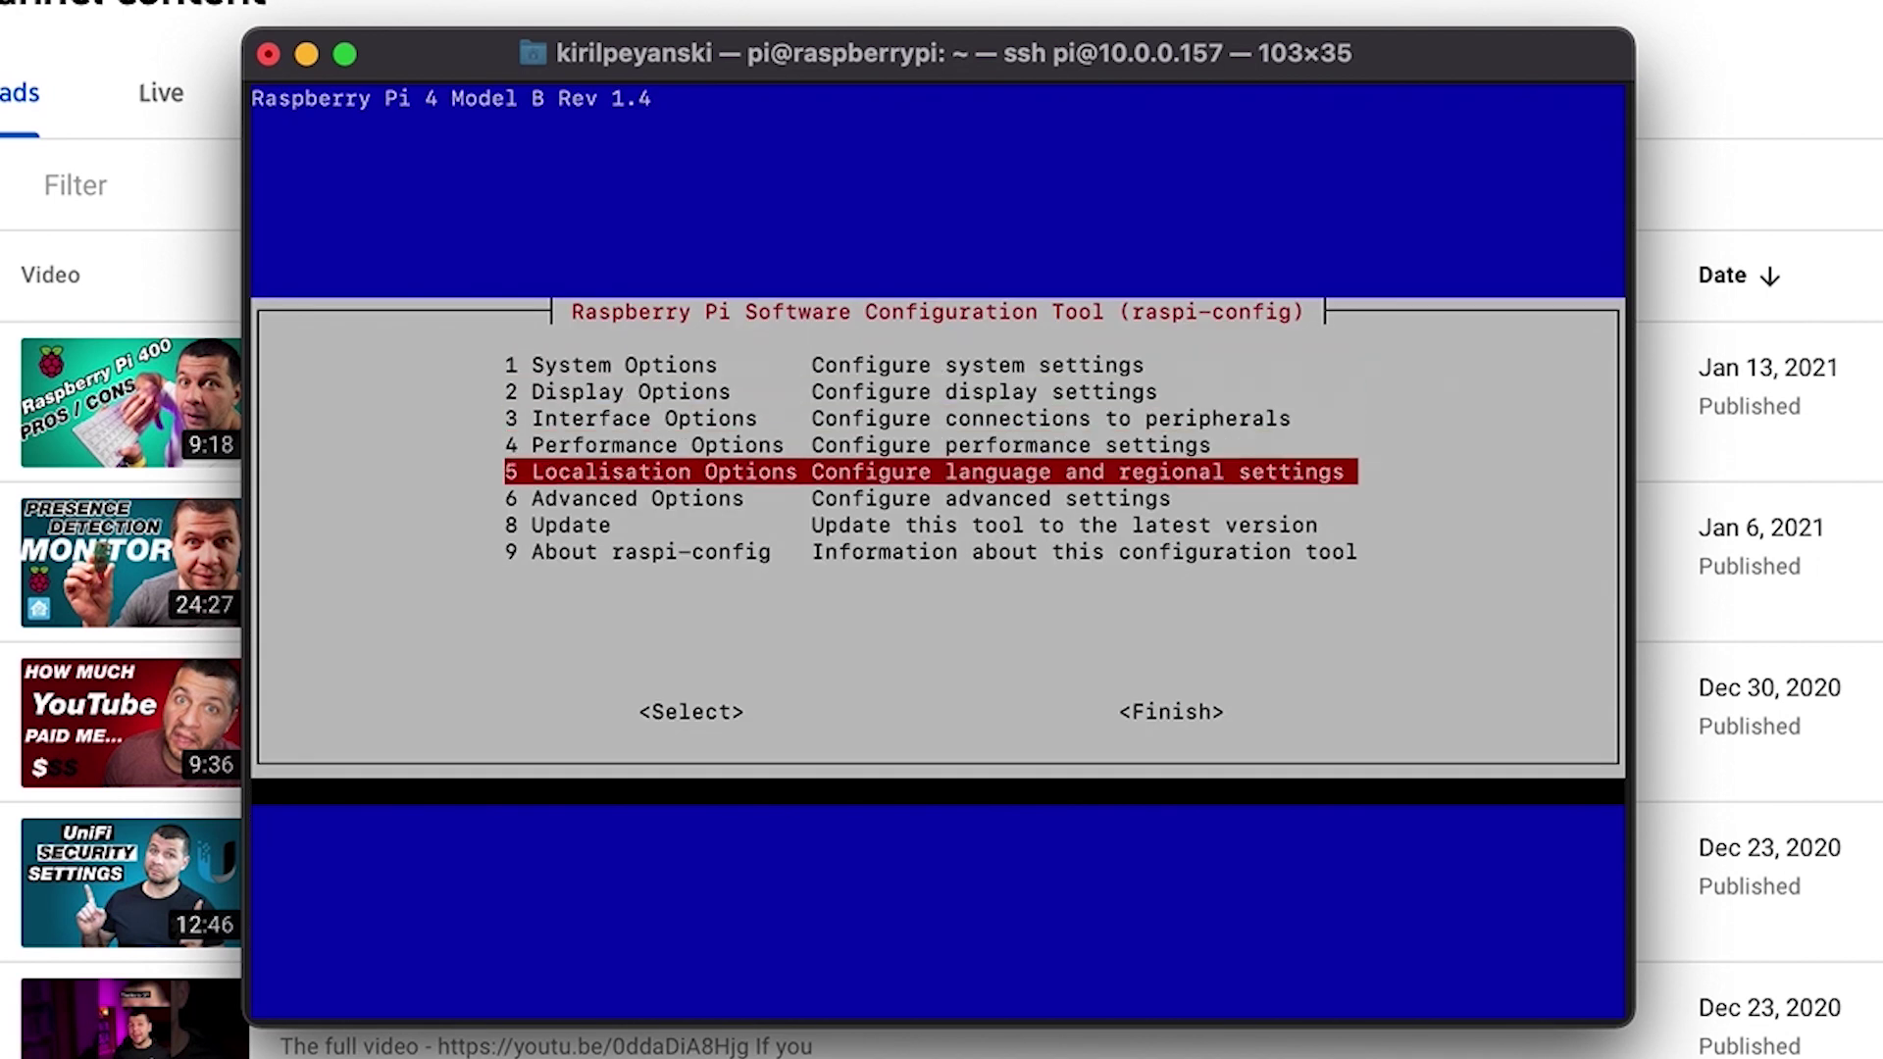
{"action": "key", "text": "Return"}
{"action": "key", "text": "Down"}
{"action": "key", "text": "Down"}
{"action": "key", "text": "Down"}
{"action": "key", "text": "Down"}
{"action": "key", "text": "Down"}
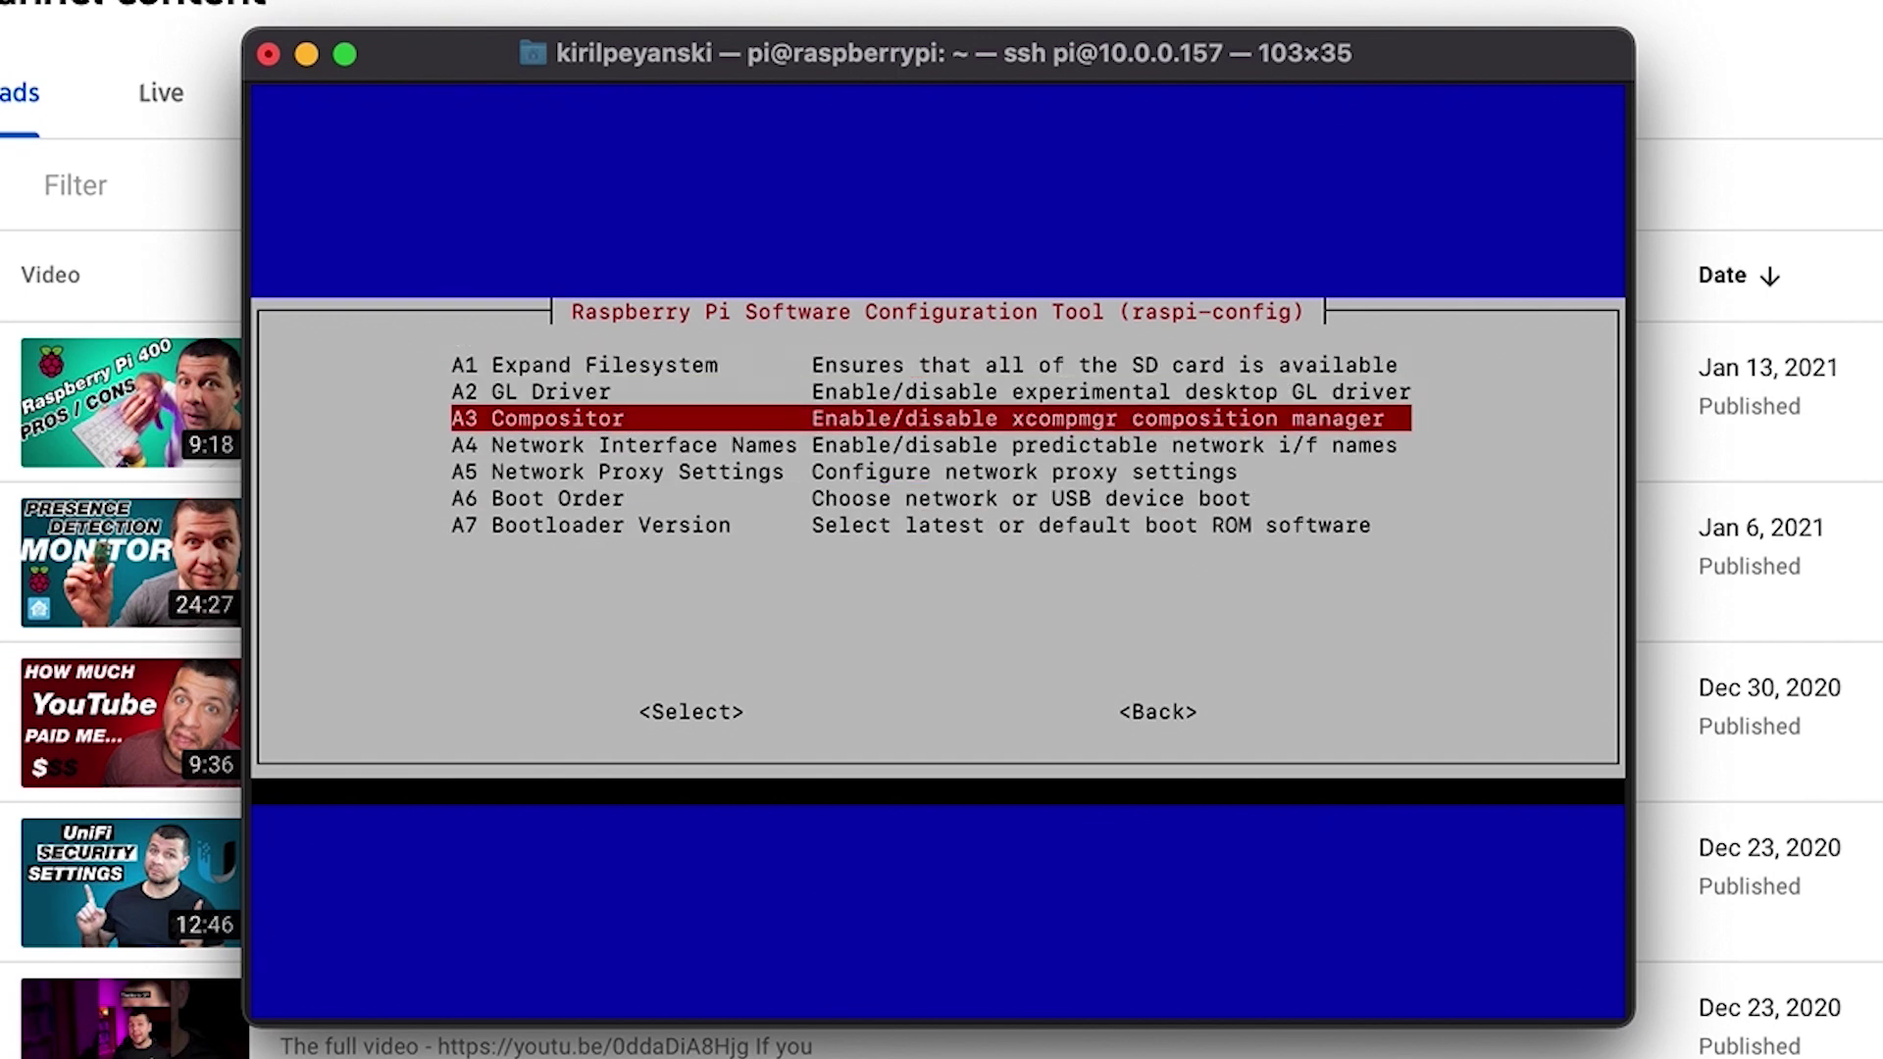
{"action": "key", "text": "Down"}
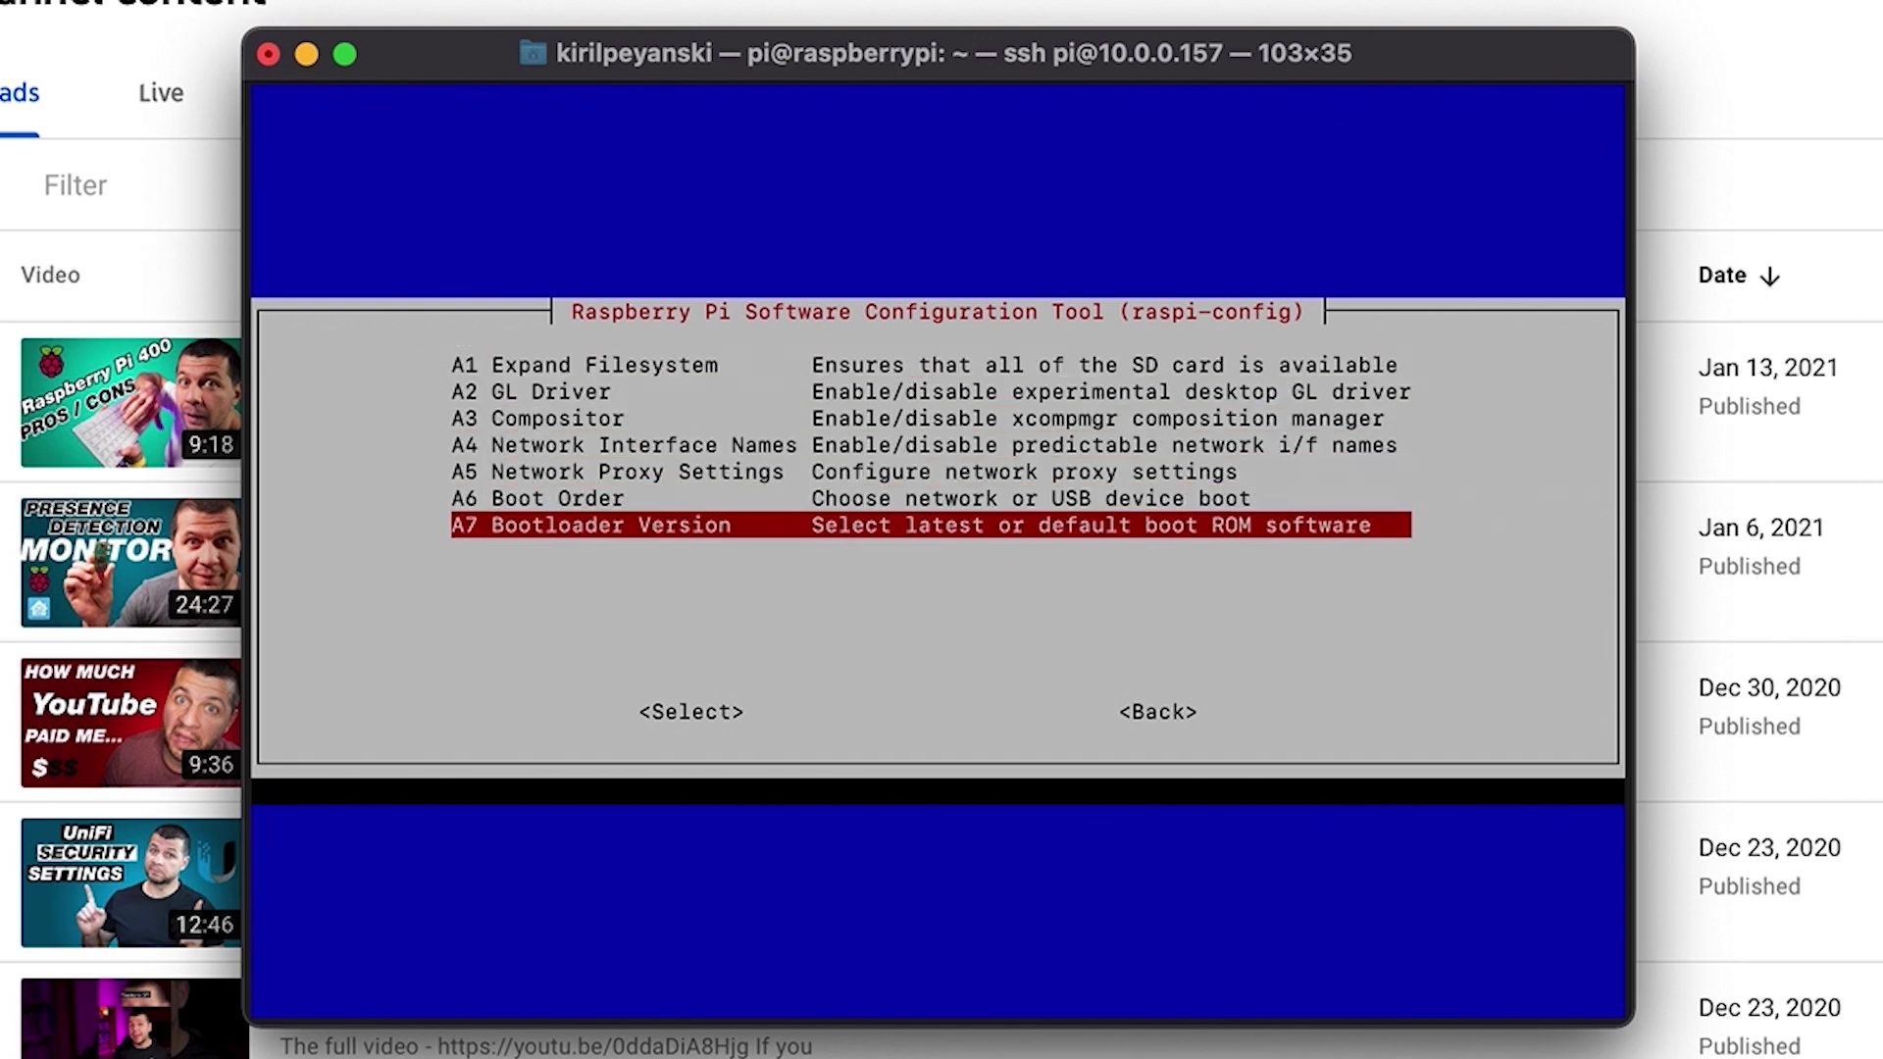
{"action": "key", "text": "Return"}
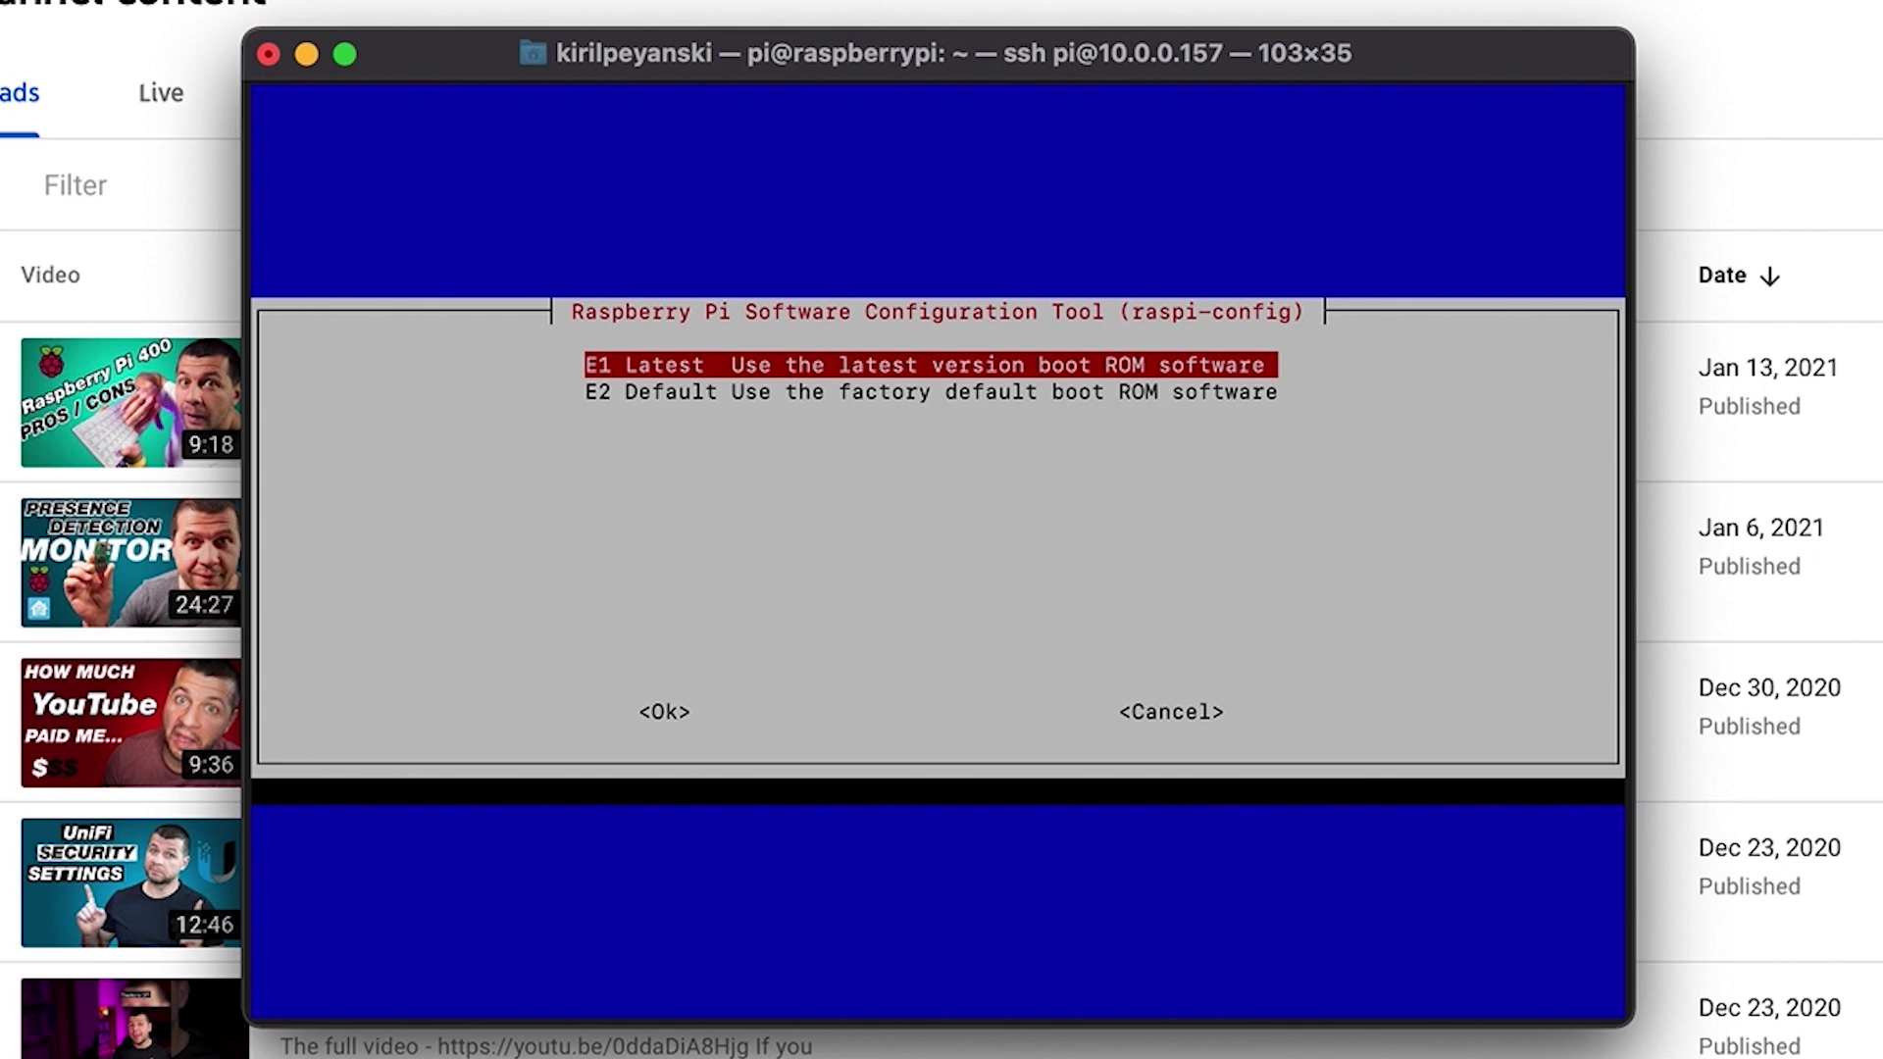
{"action": "key", "text": "Return"}
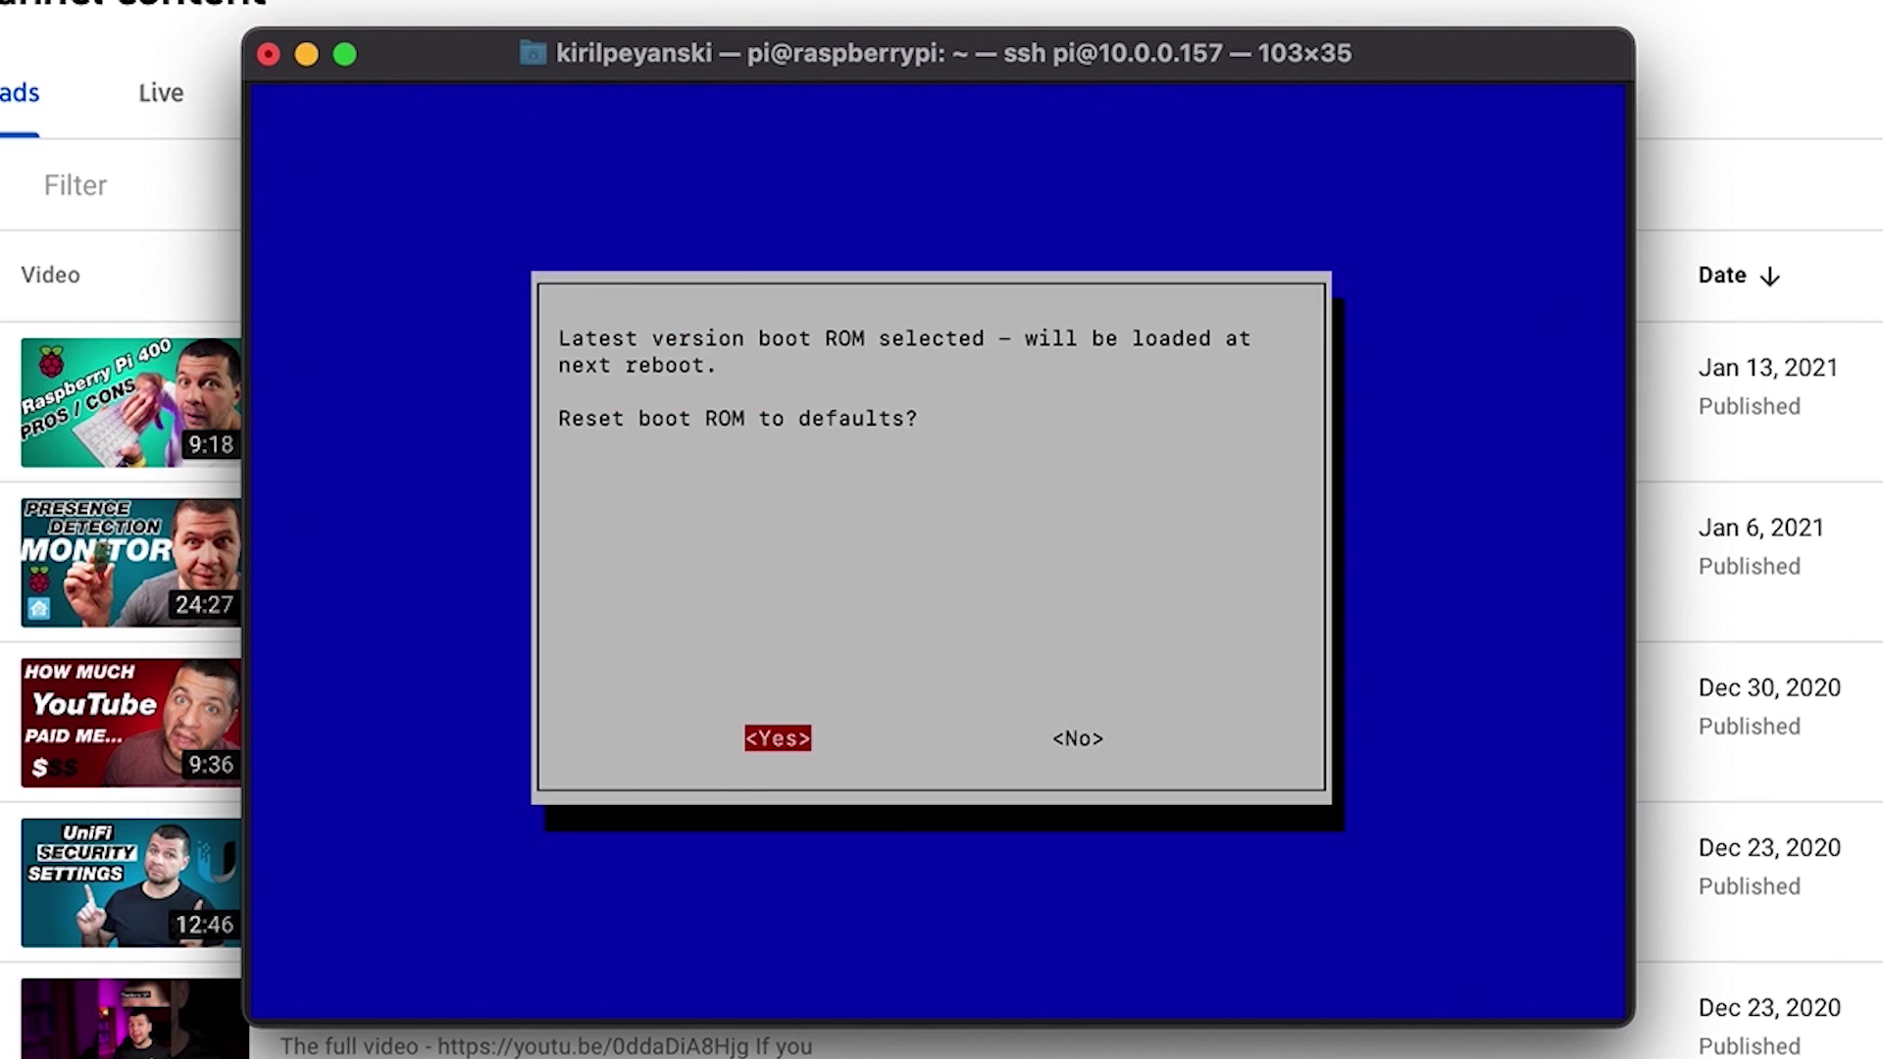
{"action": "key", "text": "Right"}
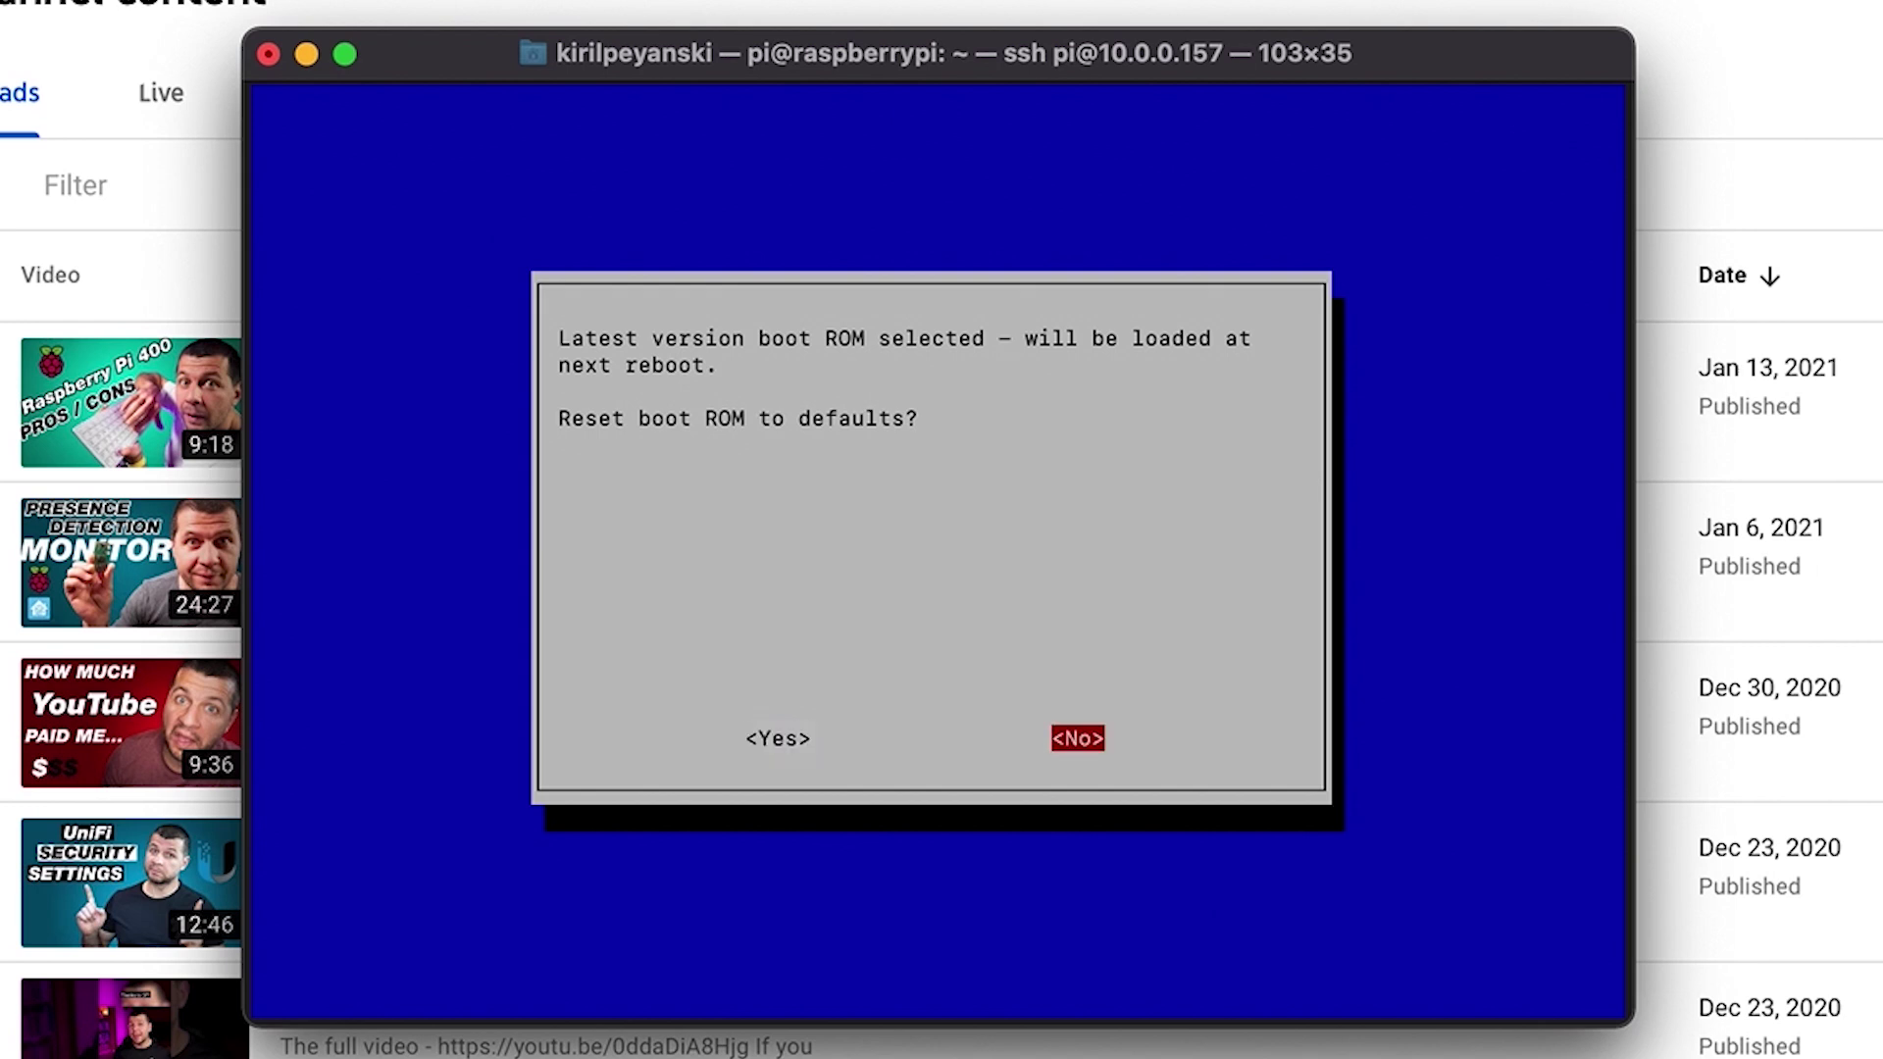
{"action": "key", "text": "Return"}
{"action": "key", "text": "Return"}
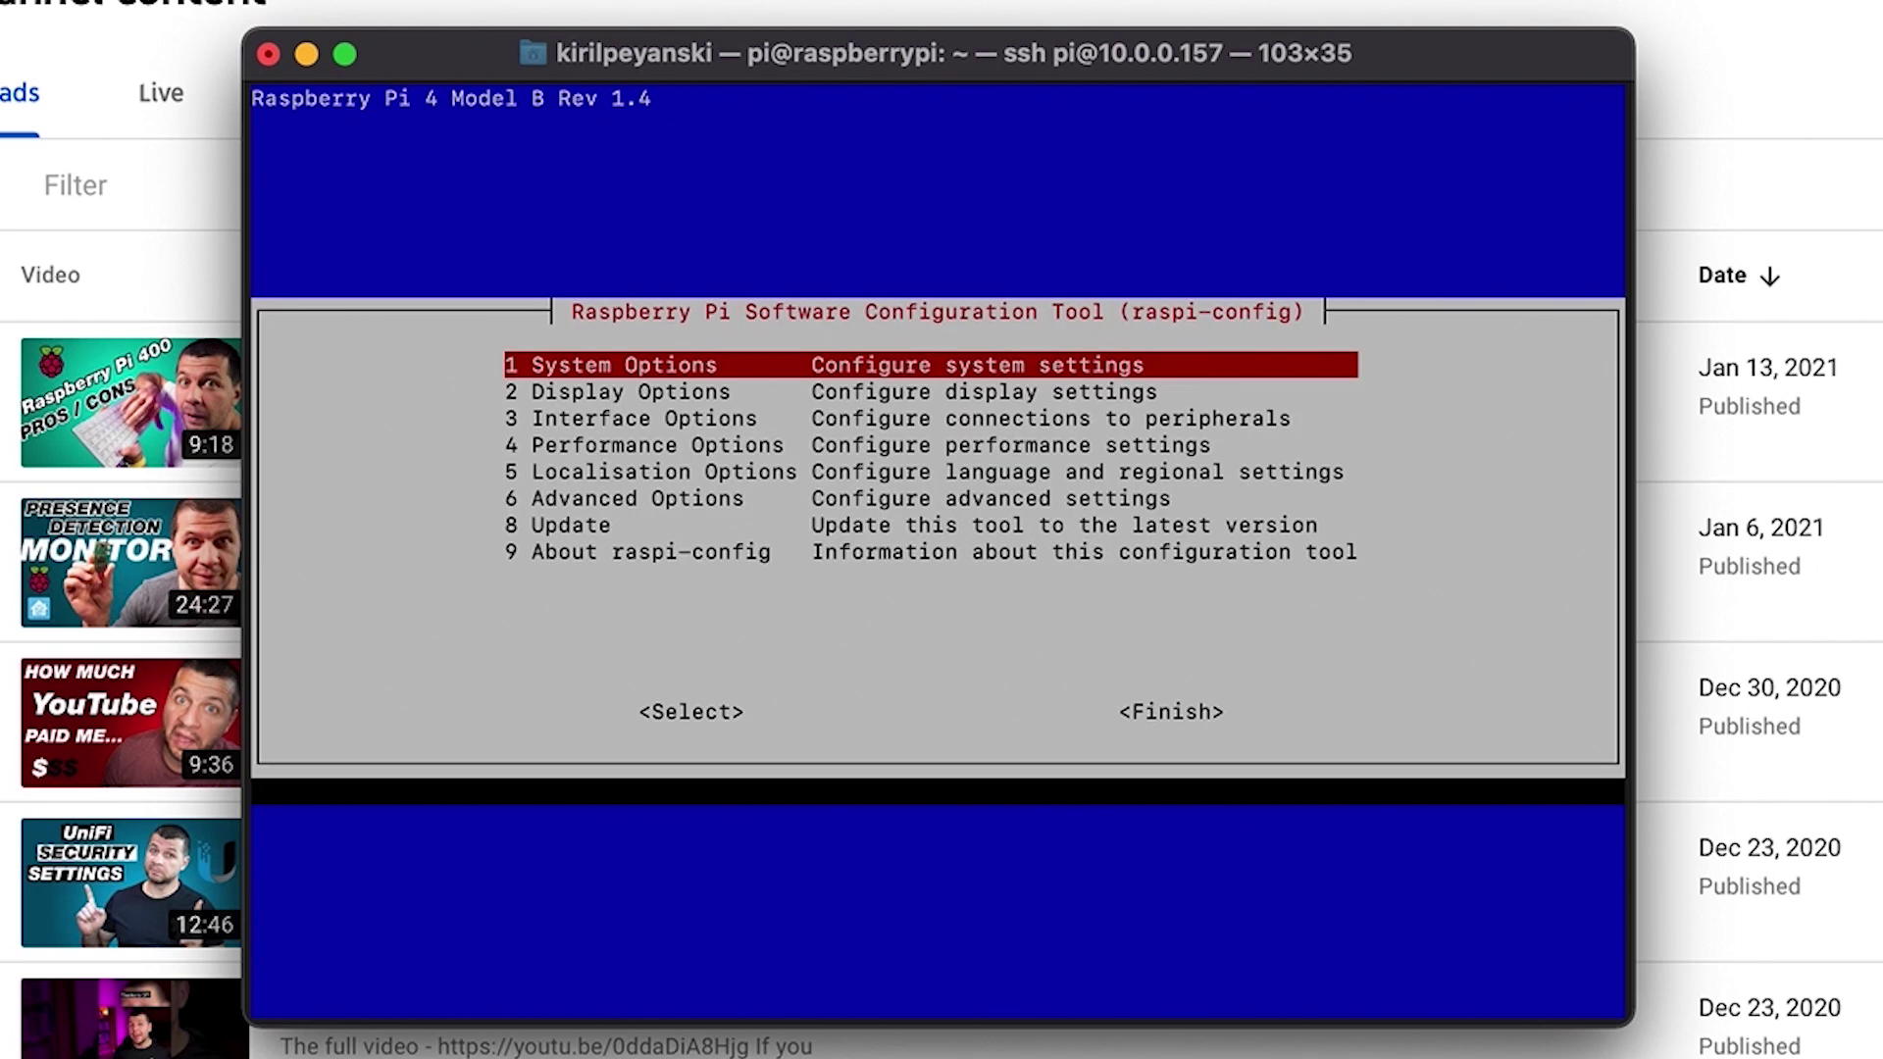
Step: Set Advanced Options > Boot Order to B1 USB Boot
{"action": "key", "text": "Down"}
{"action": "key", "text": "Down"}
{"action": "key", "text": "Down"}
{"action": "key", "text": "Down"}
{"action": "key", "text": "Down"}
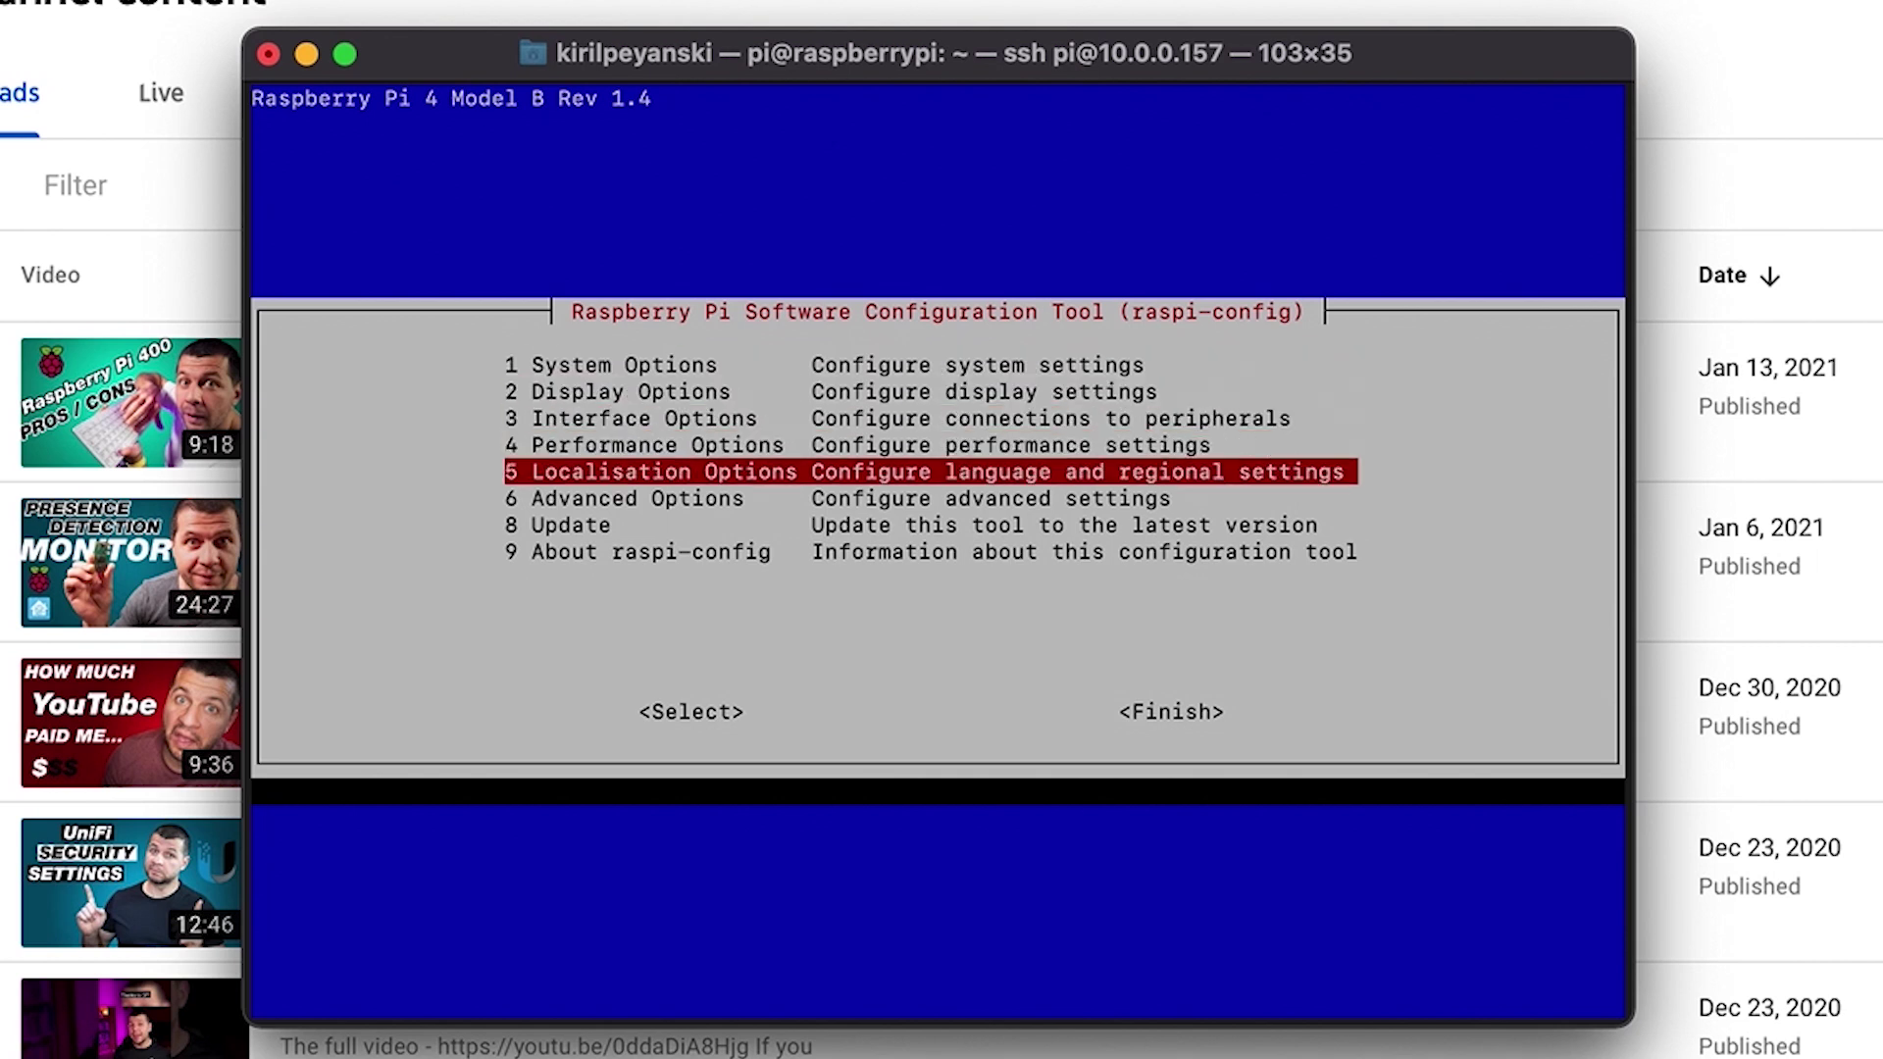
{"action": "key", "text": "Return"}
{"action": "key", "text": "Down"}
{"action": "key", "text": "Down"}
{"action": "key", "text": "Down"}
{"action": "key", "text": "Down"}
{"action": "key", "text": "Down"}
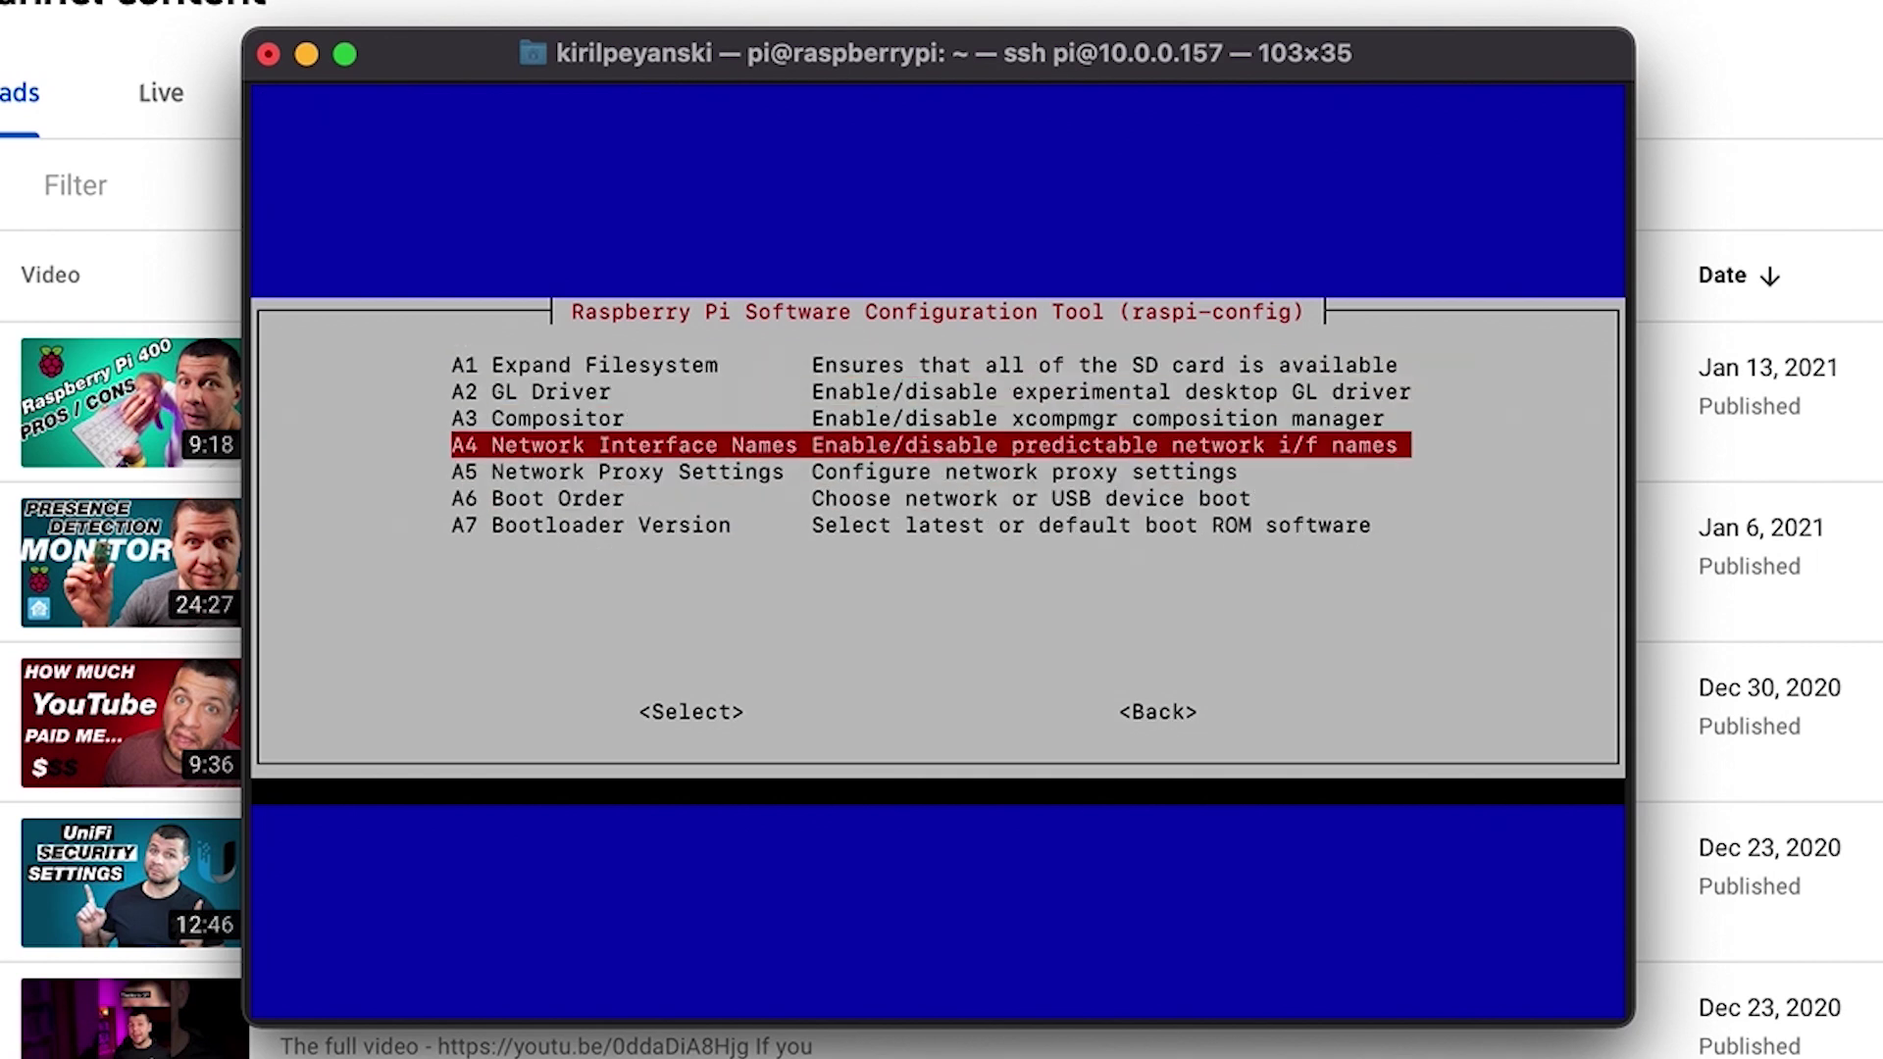
{"action": "key", "text": "Return"}
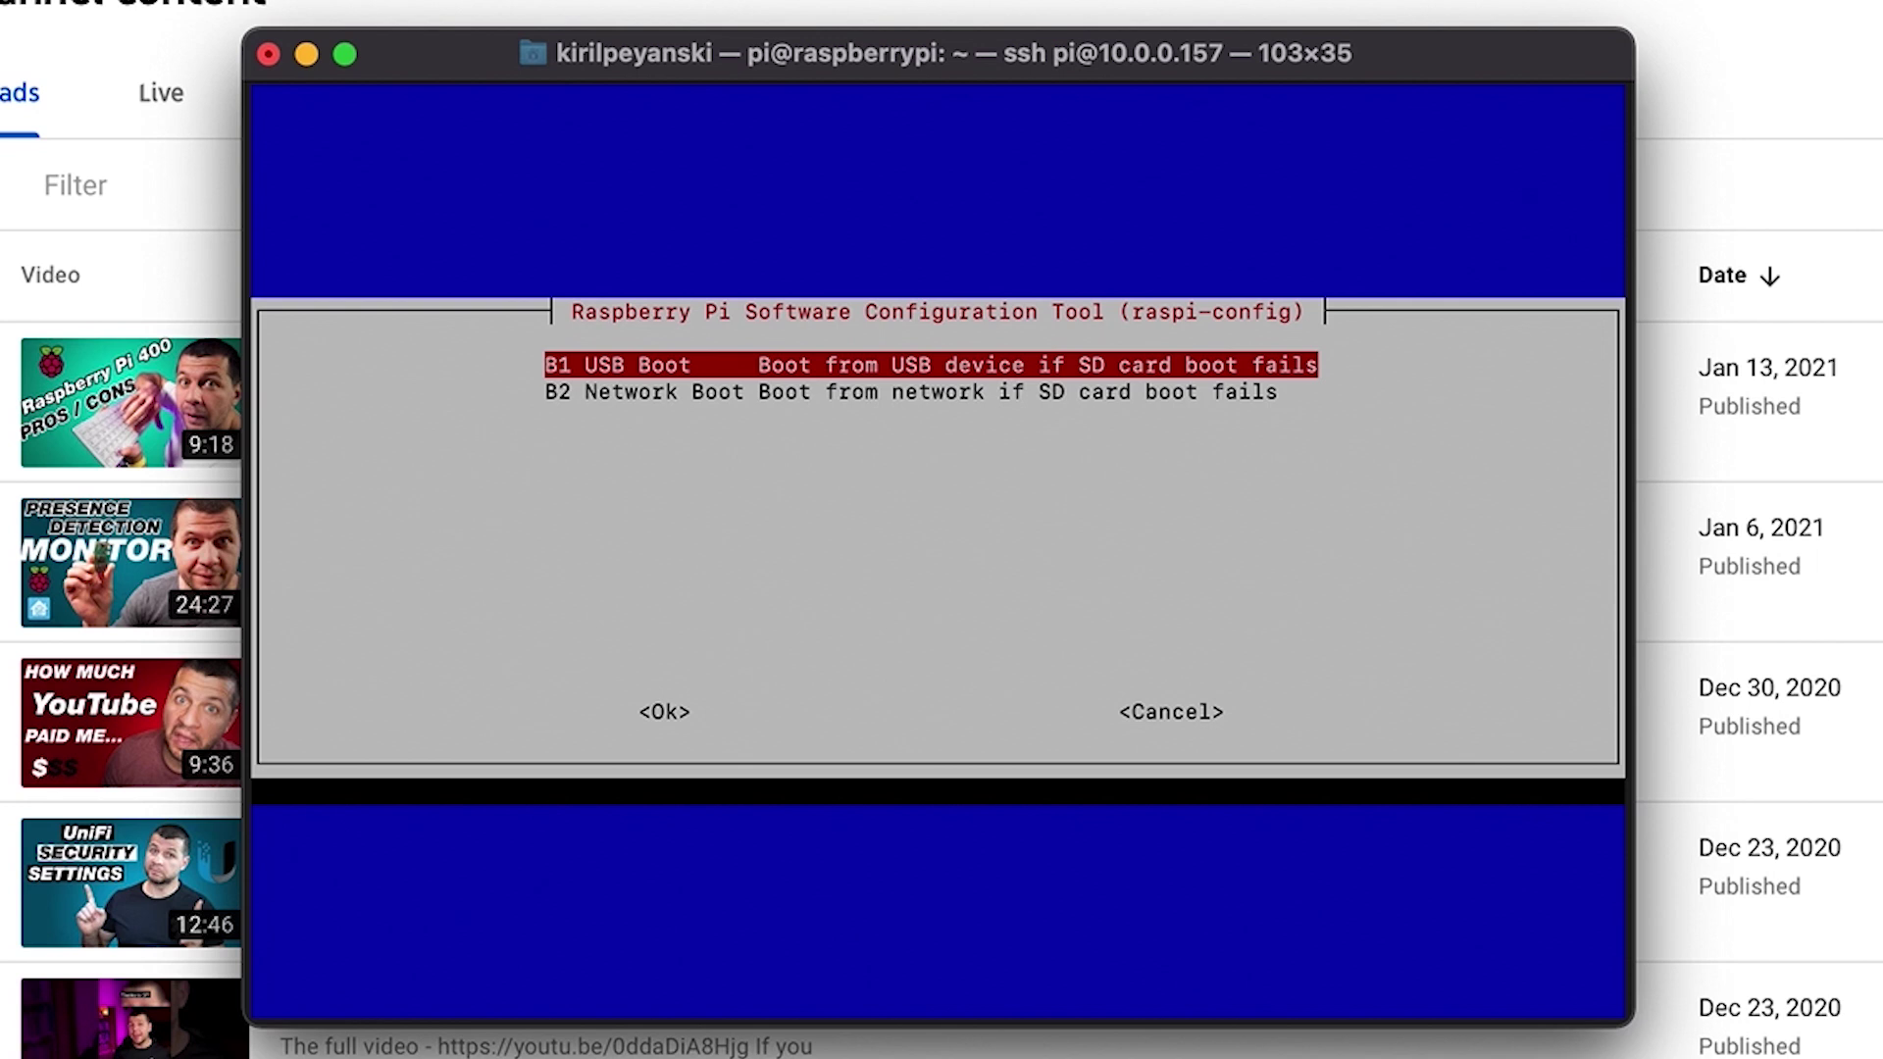
{"action": "key", "text": "Down"}
{"action": "key", "text": "Up"}
{"action": "key", "text": "Return"}
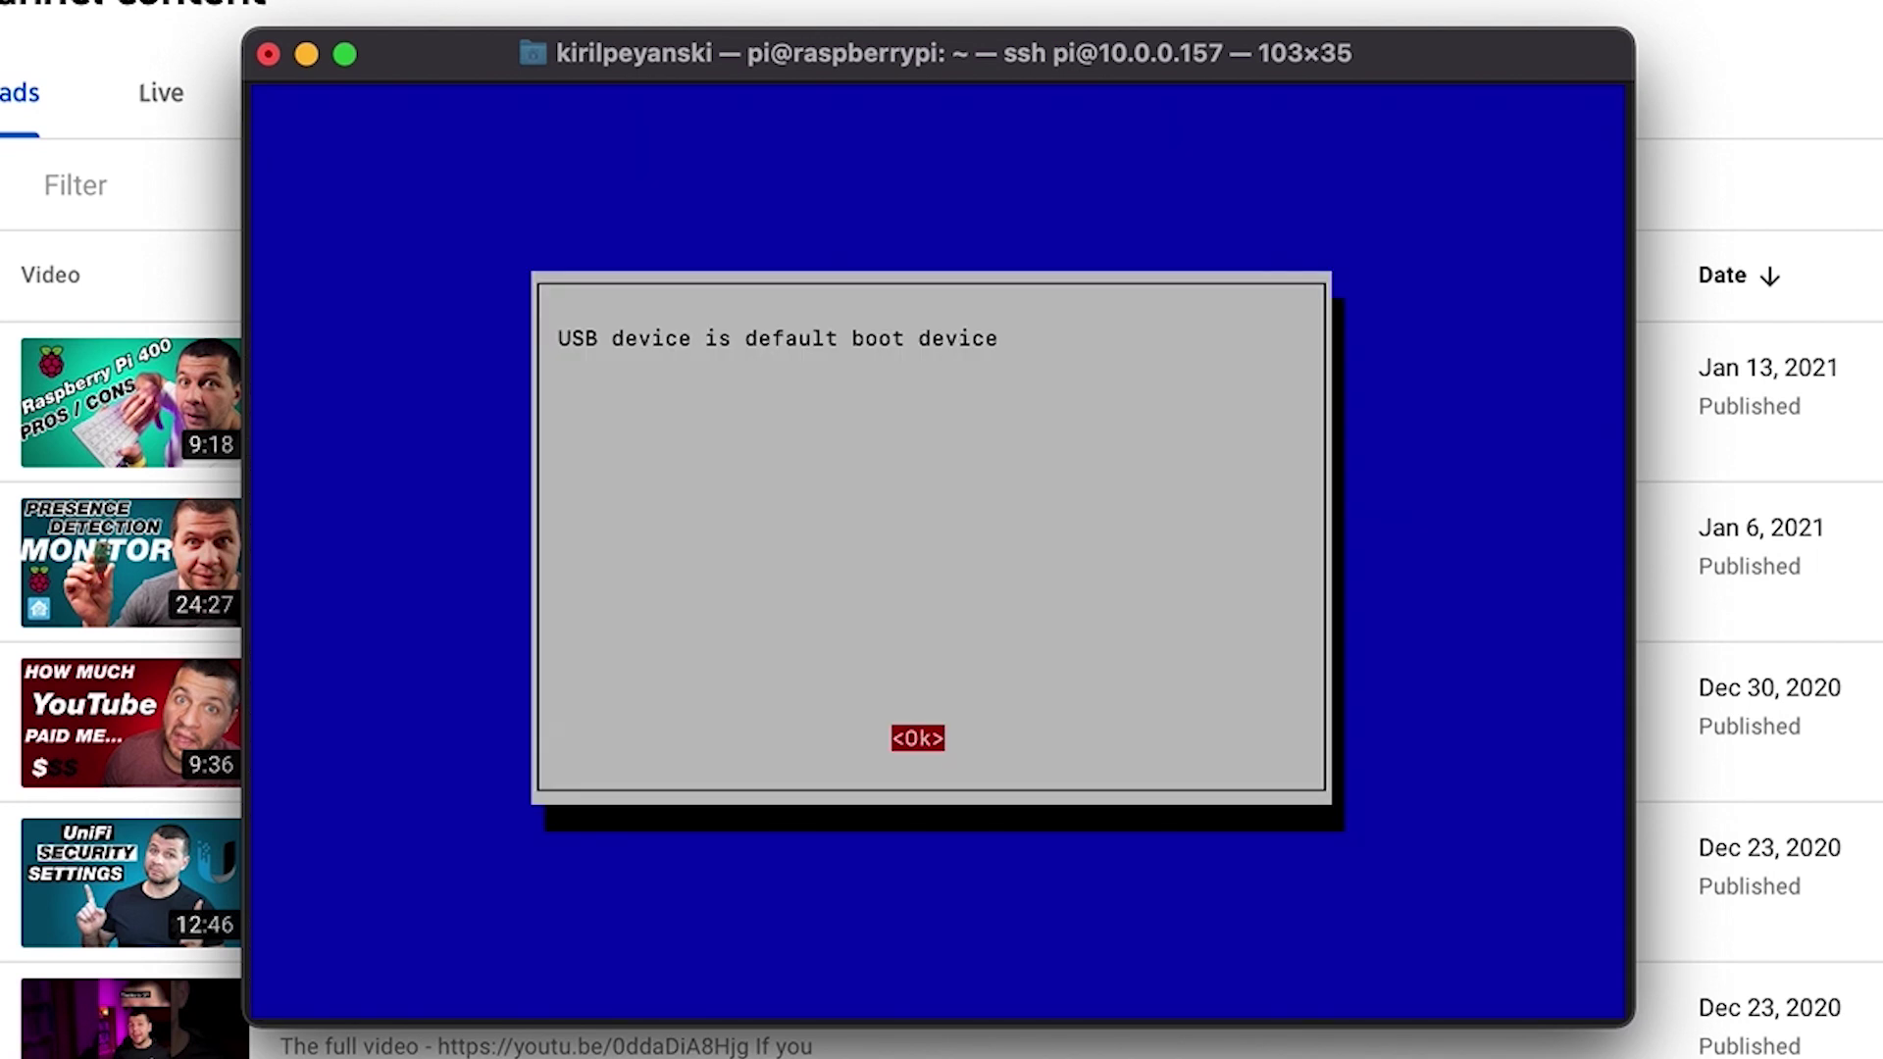
{"action": "key", "text": "Return"}
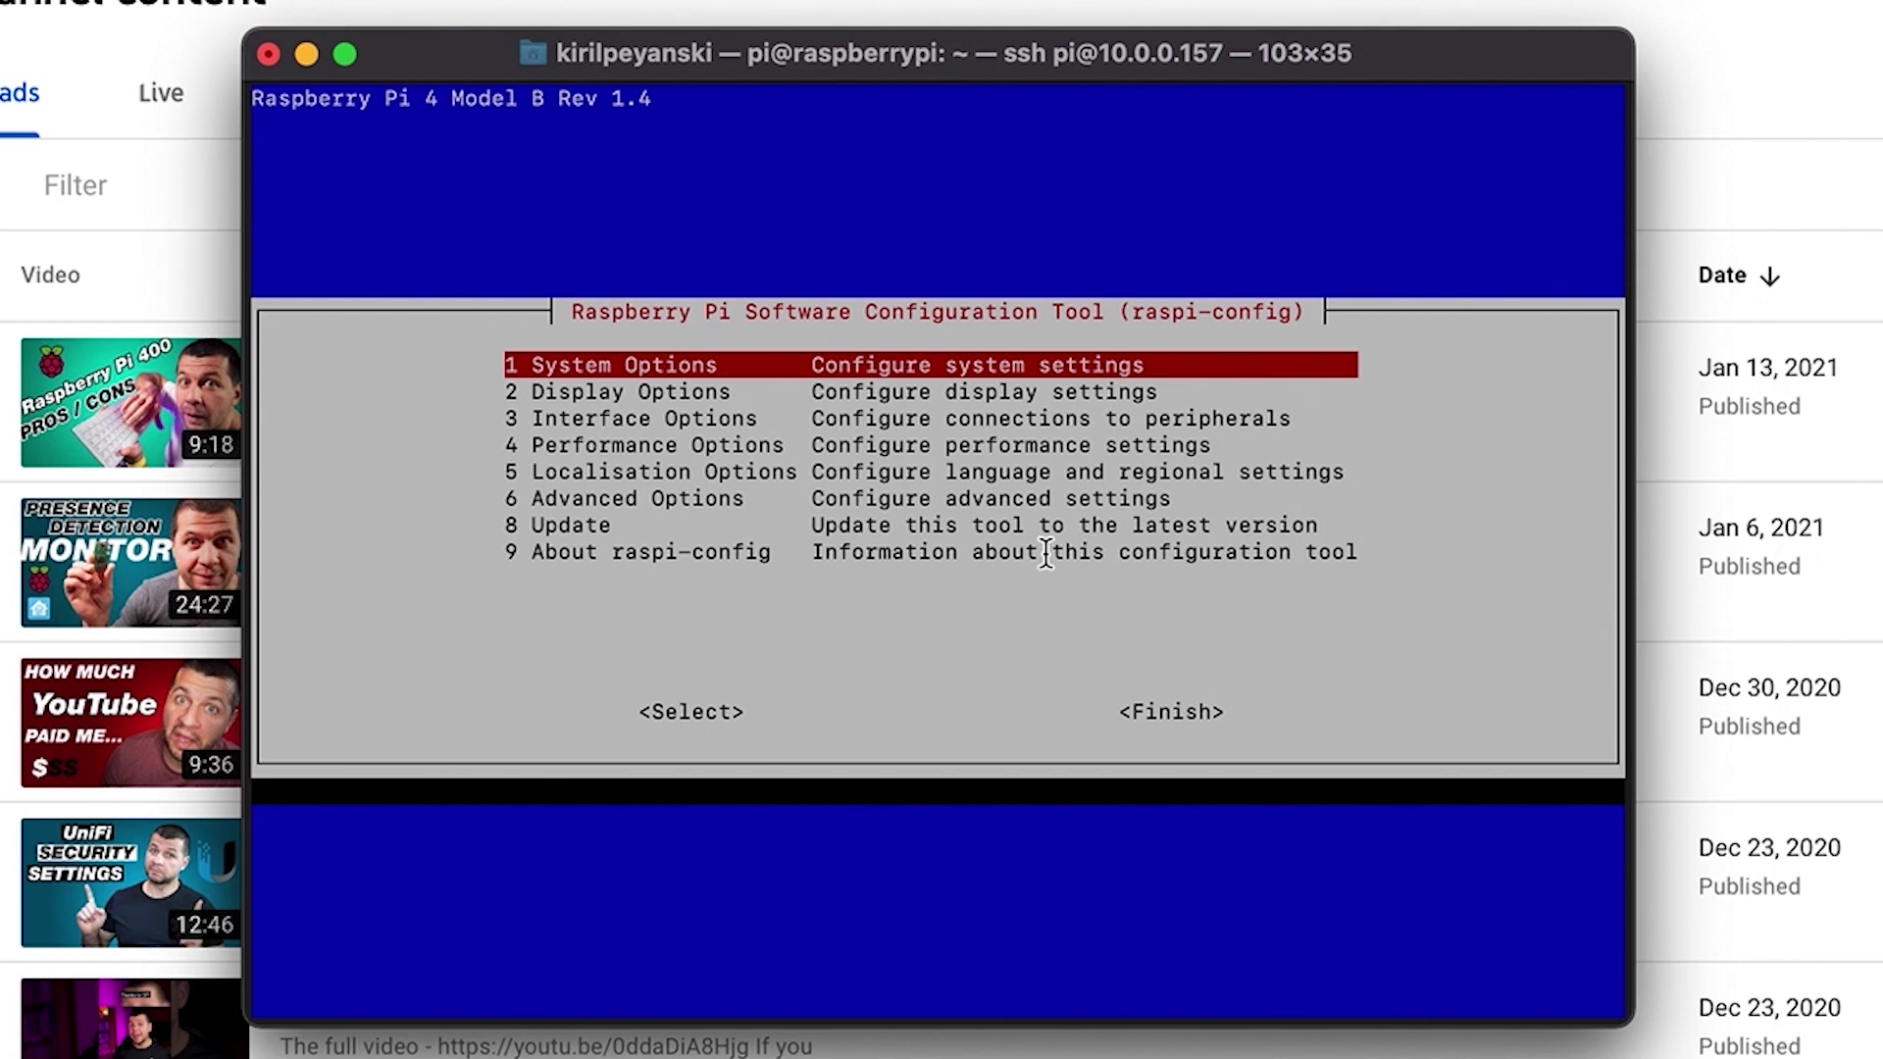
Step: Finish raspi-config and decline rebooting now
{"action": "key", "text": "Tab"}
{"action": "key", "text": "Tab"}
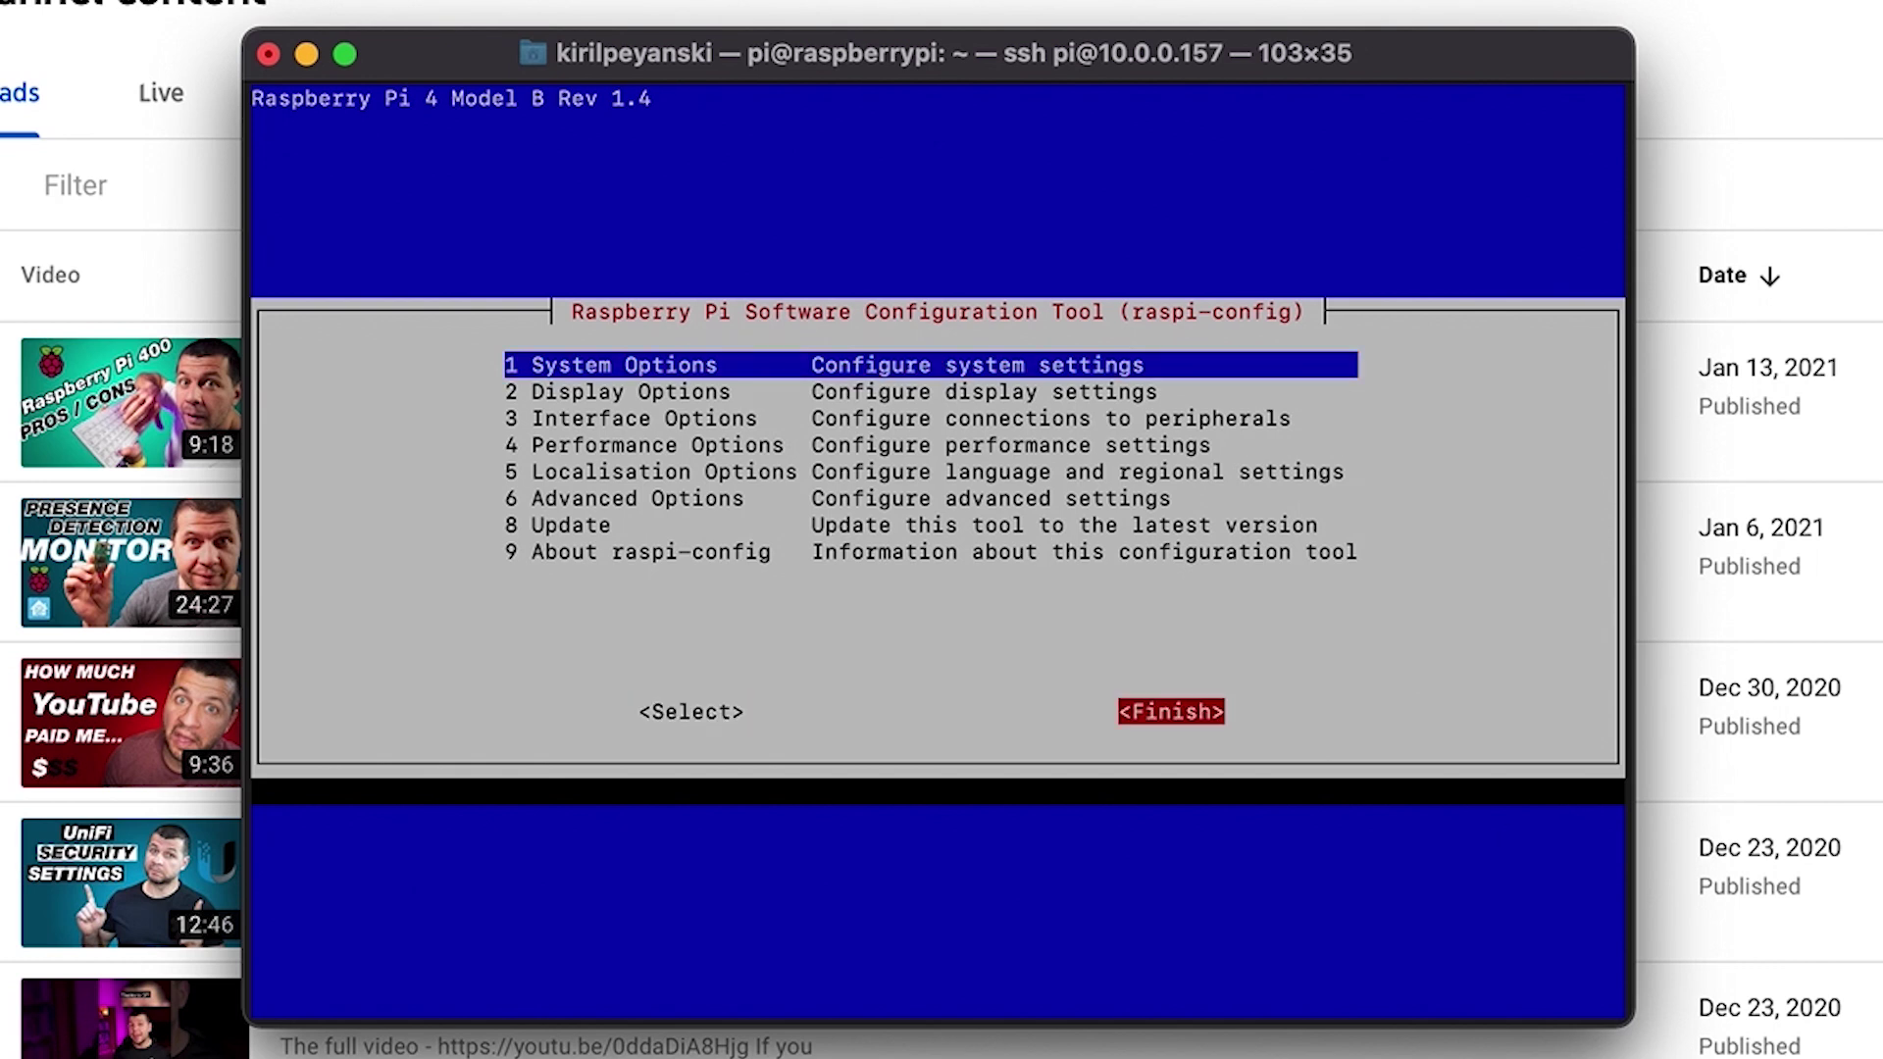
{"action": "key", "text": "Return"}
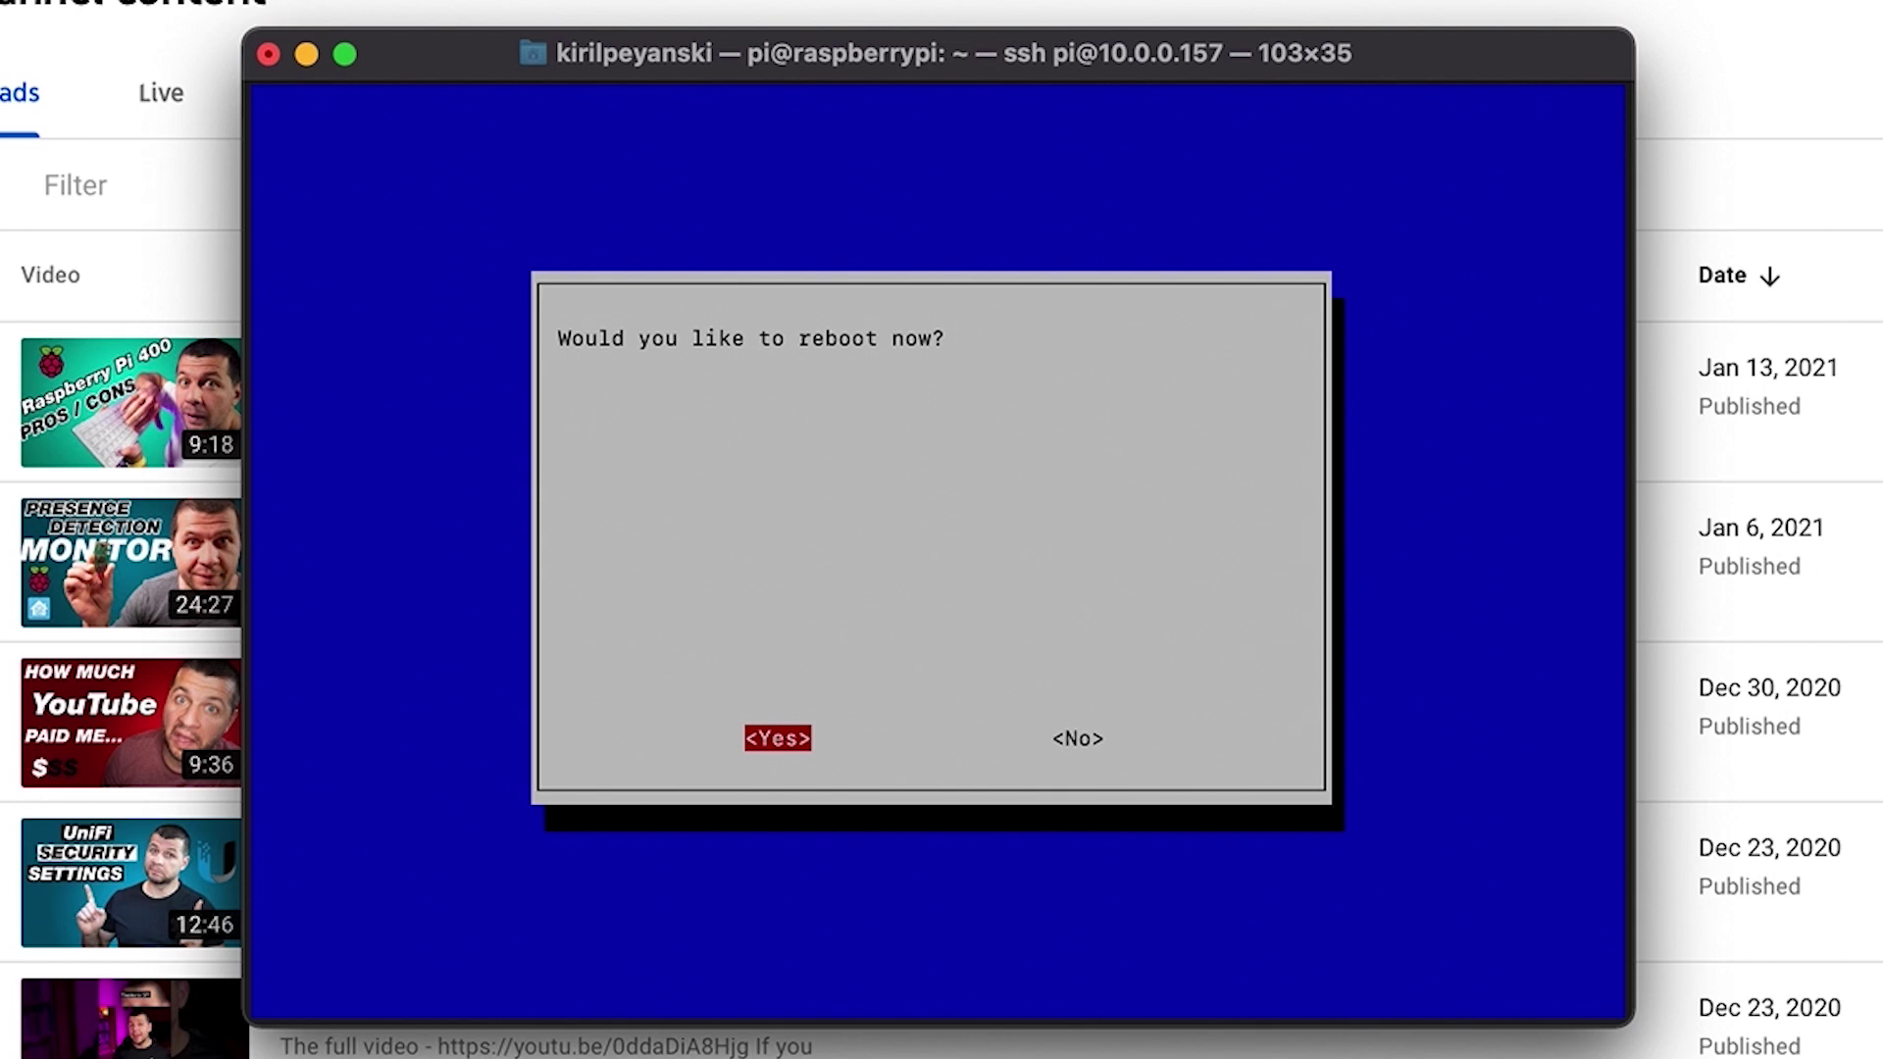
{"action": "key", "text": "Right"}
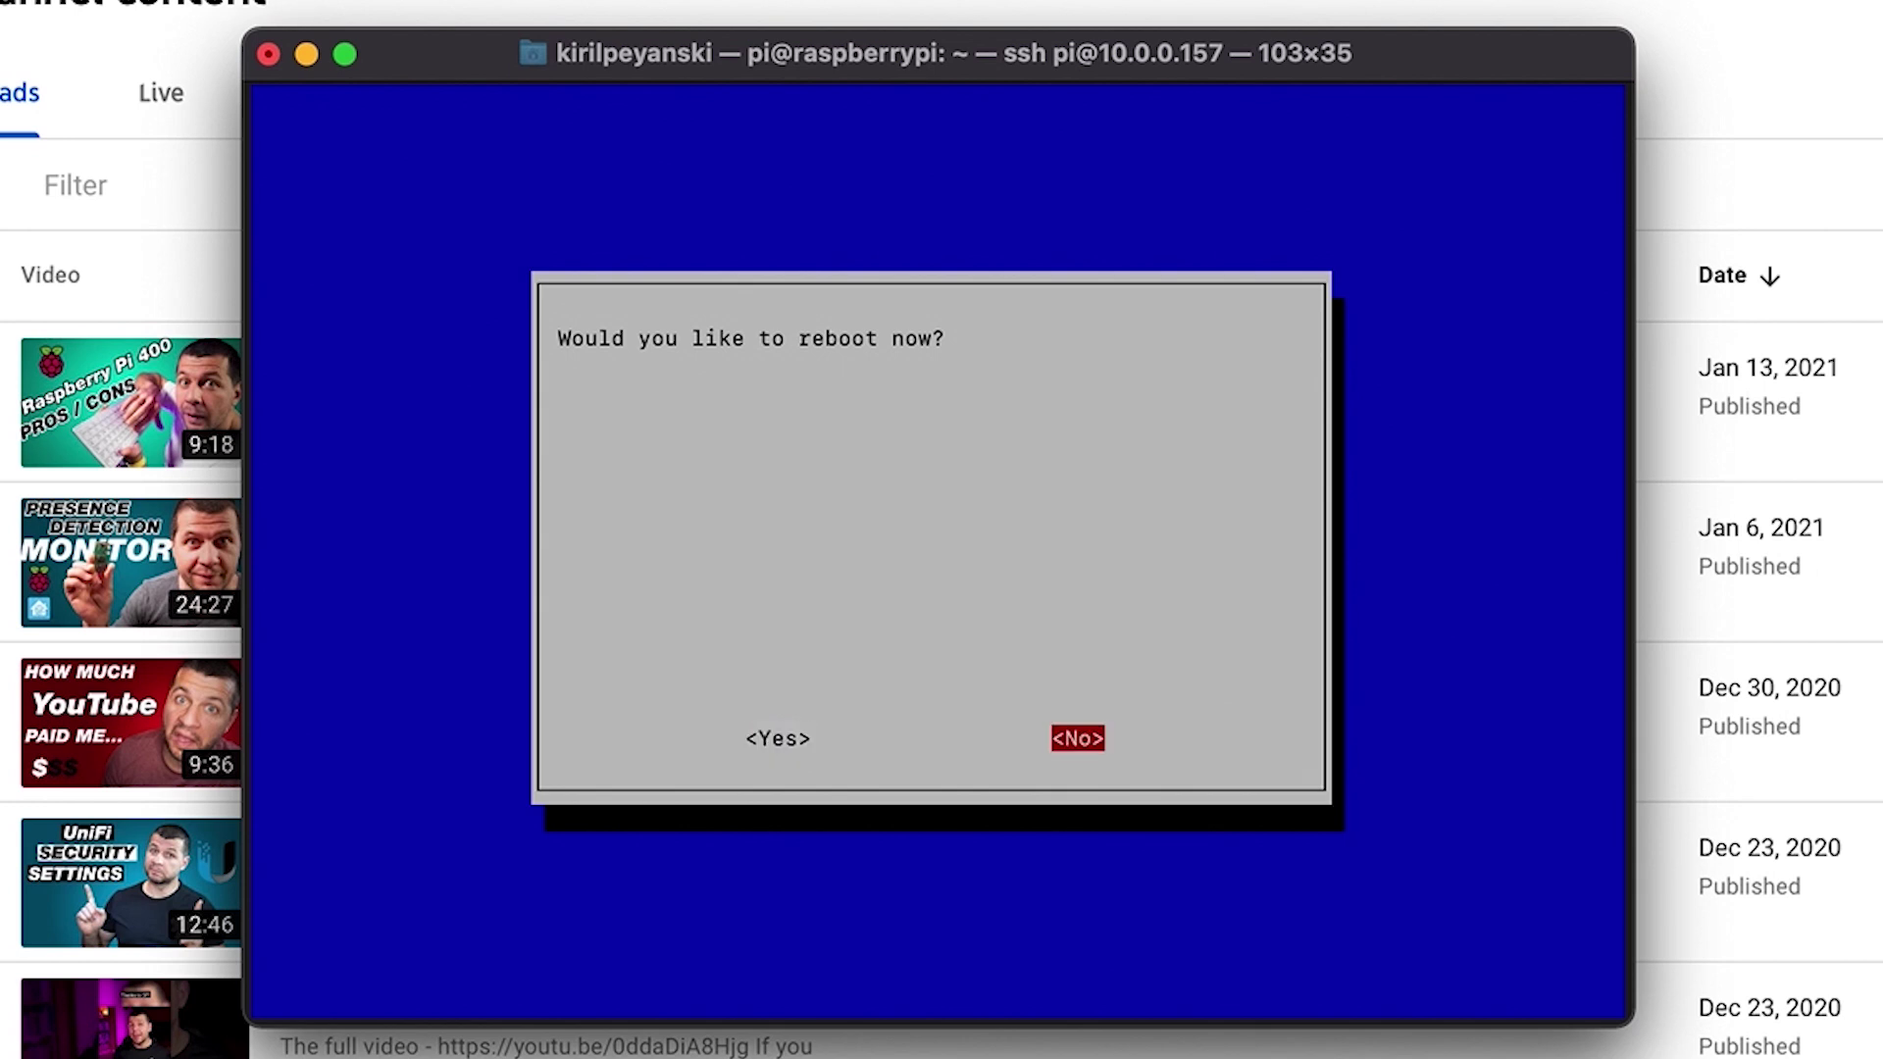
{"action": "key", "text": "Return"}
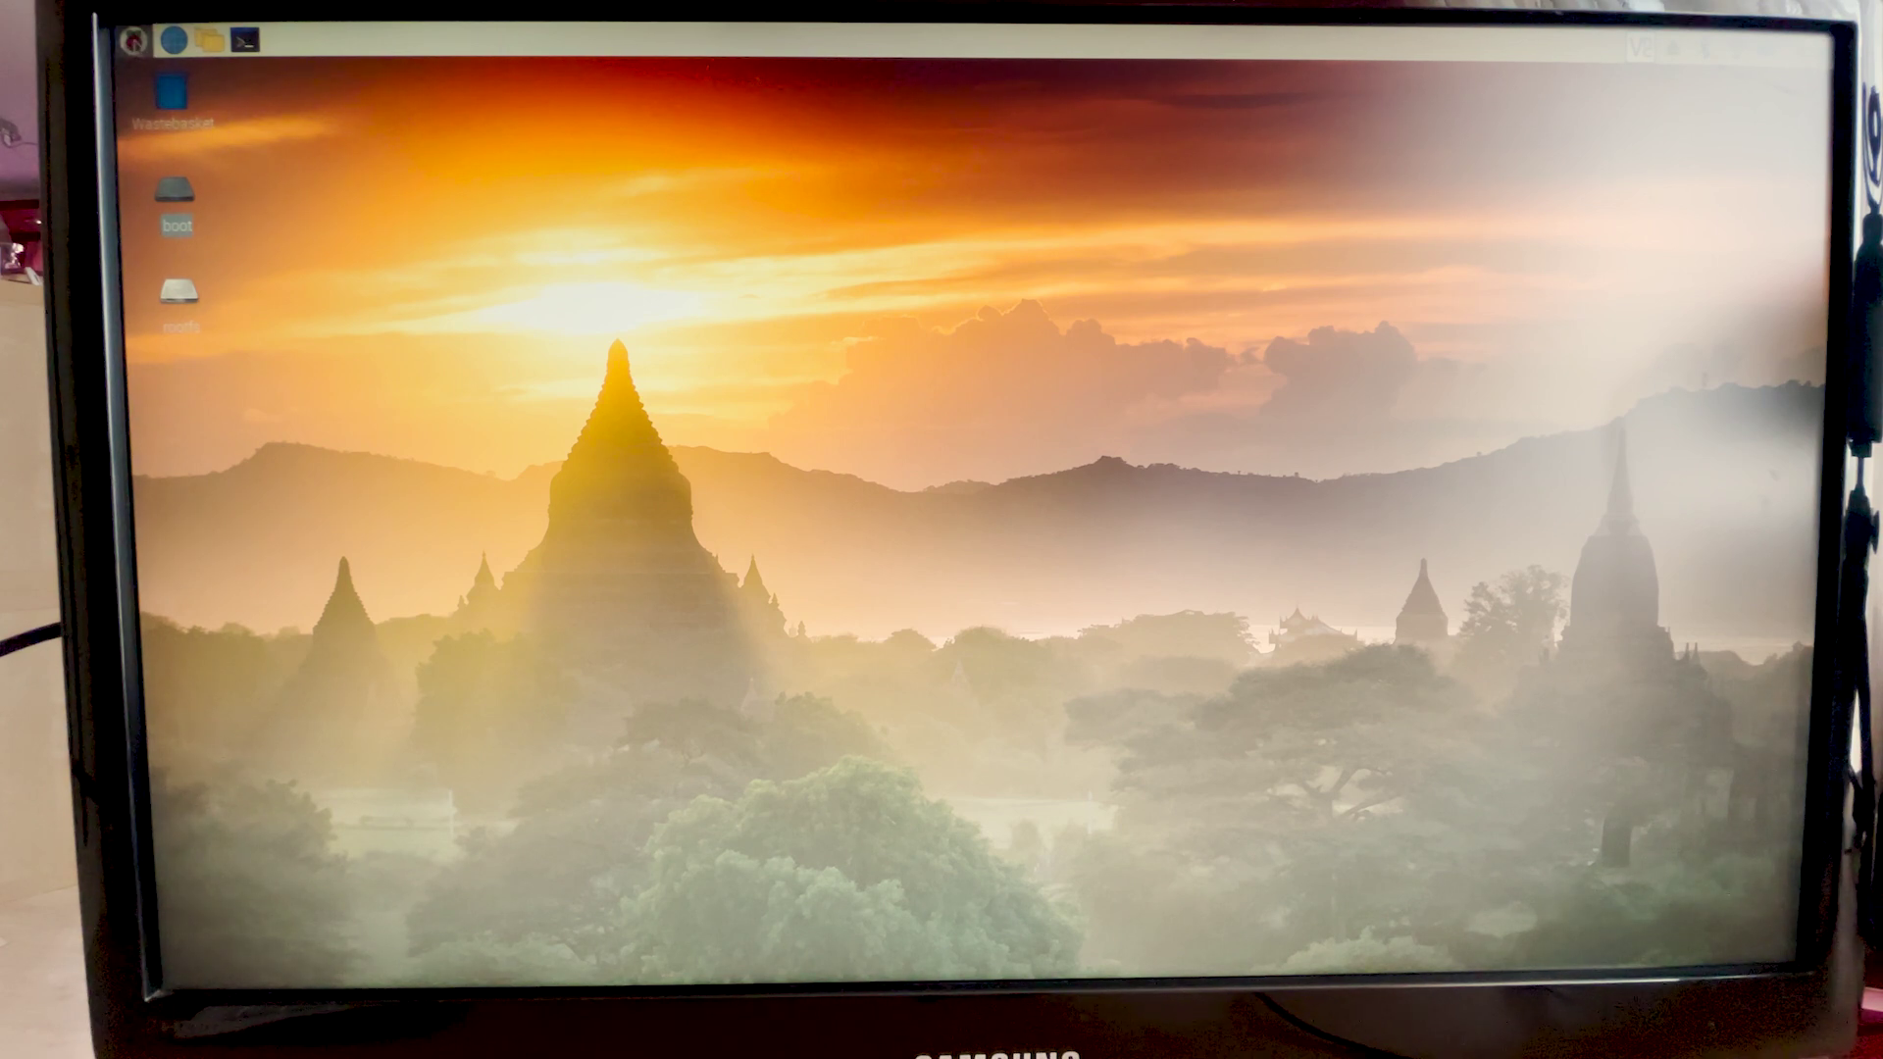
Step: Launch SD Card Copier from the Raspberry menu's Accessories section
{"action": "left_click", "coordinate": [134, 39]}
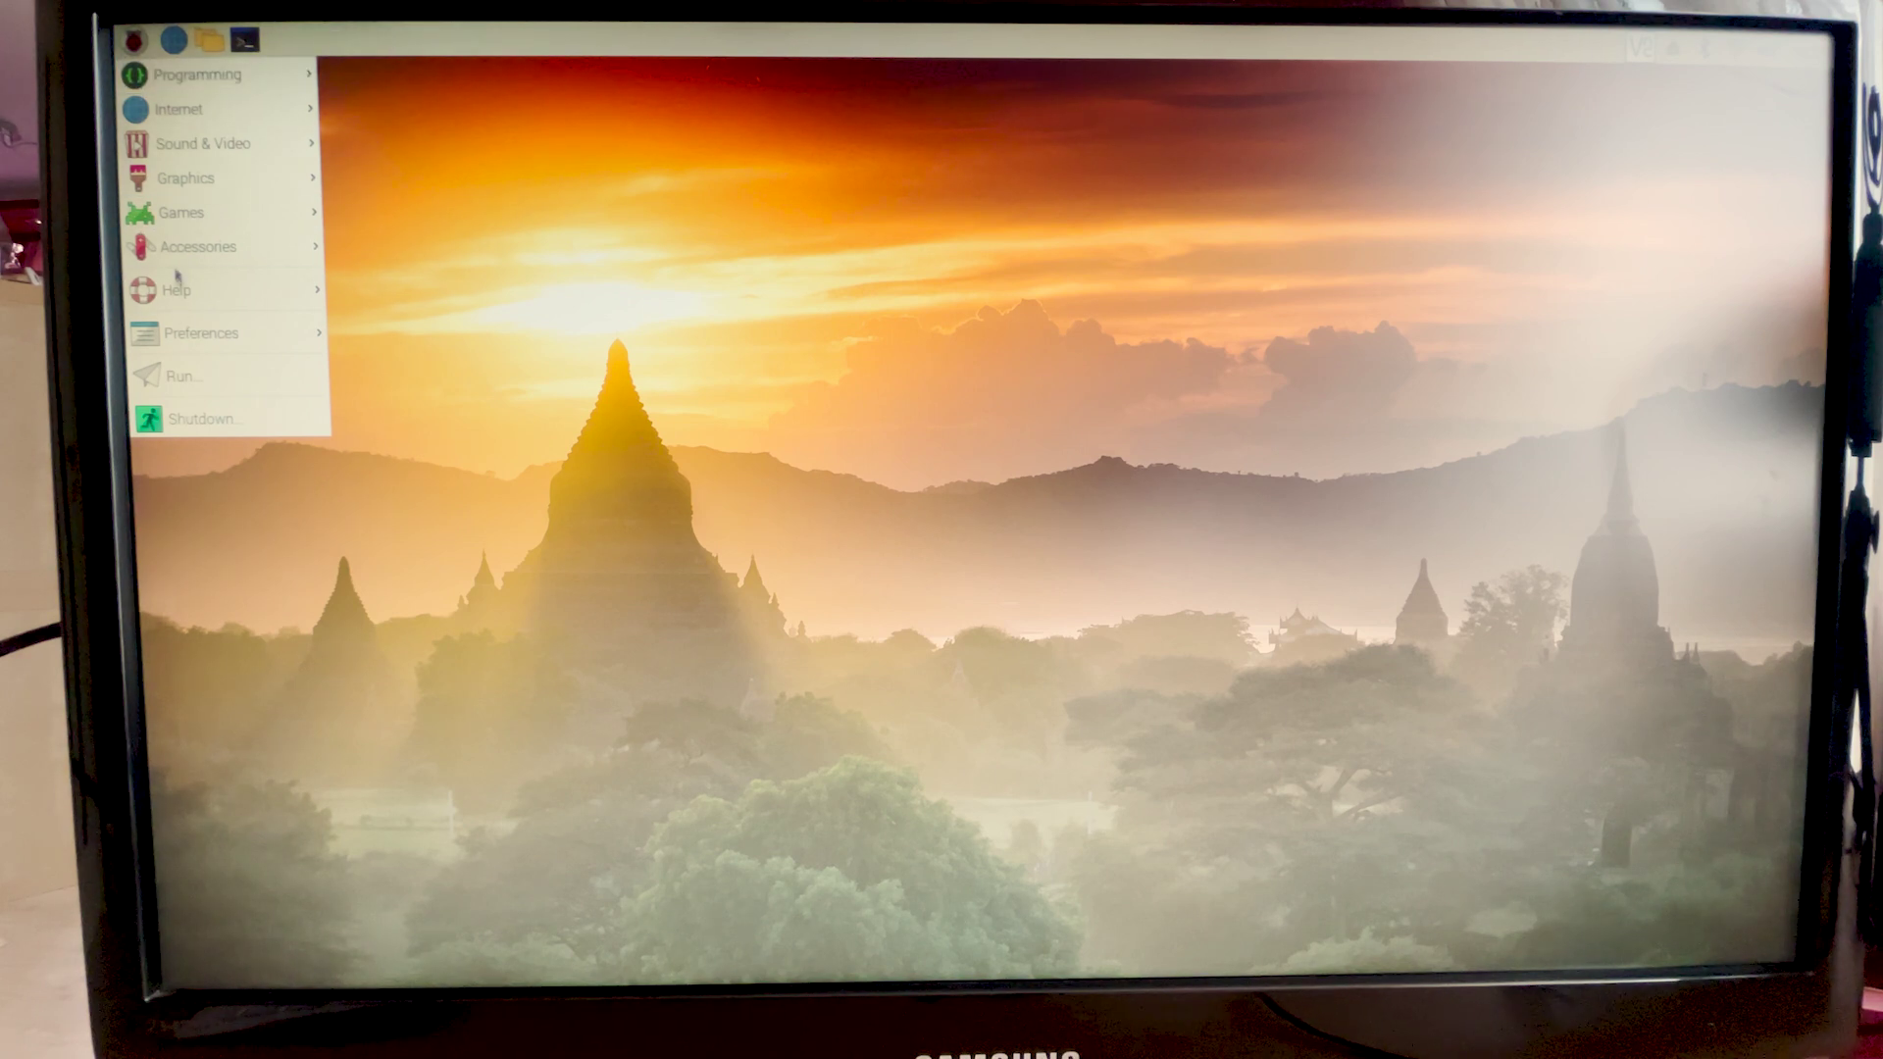
{"action": "mouse_move", "coordinate": [235, 245]}
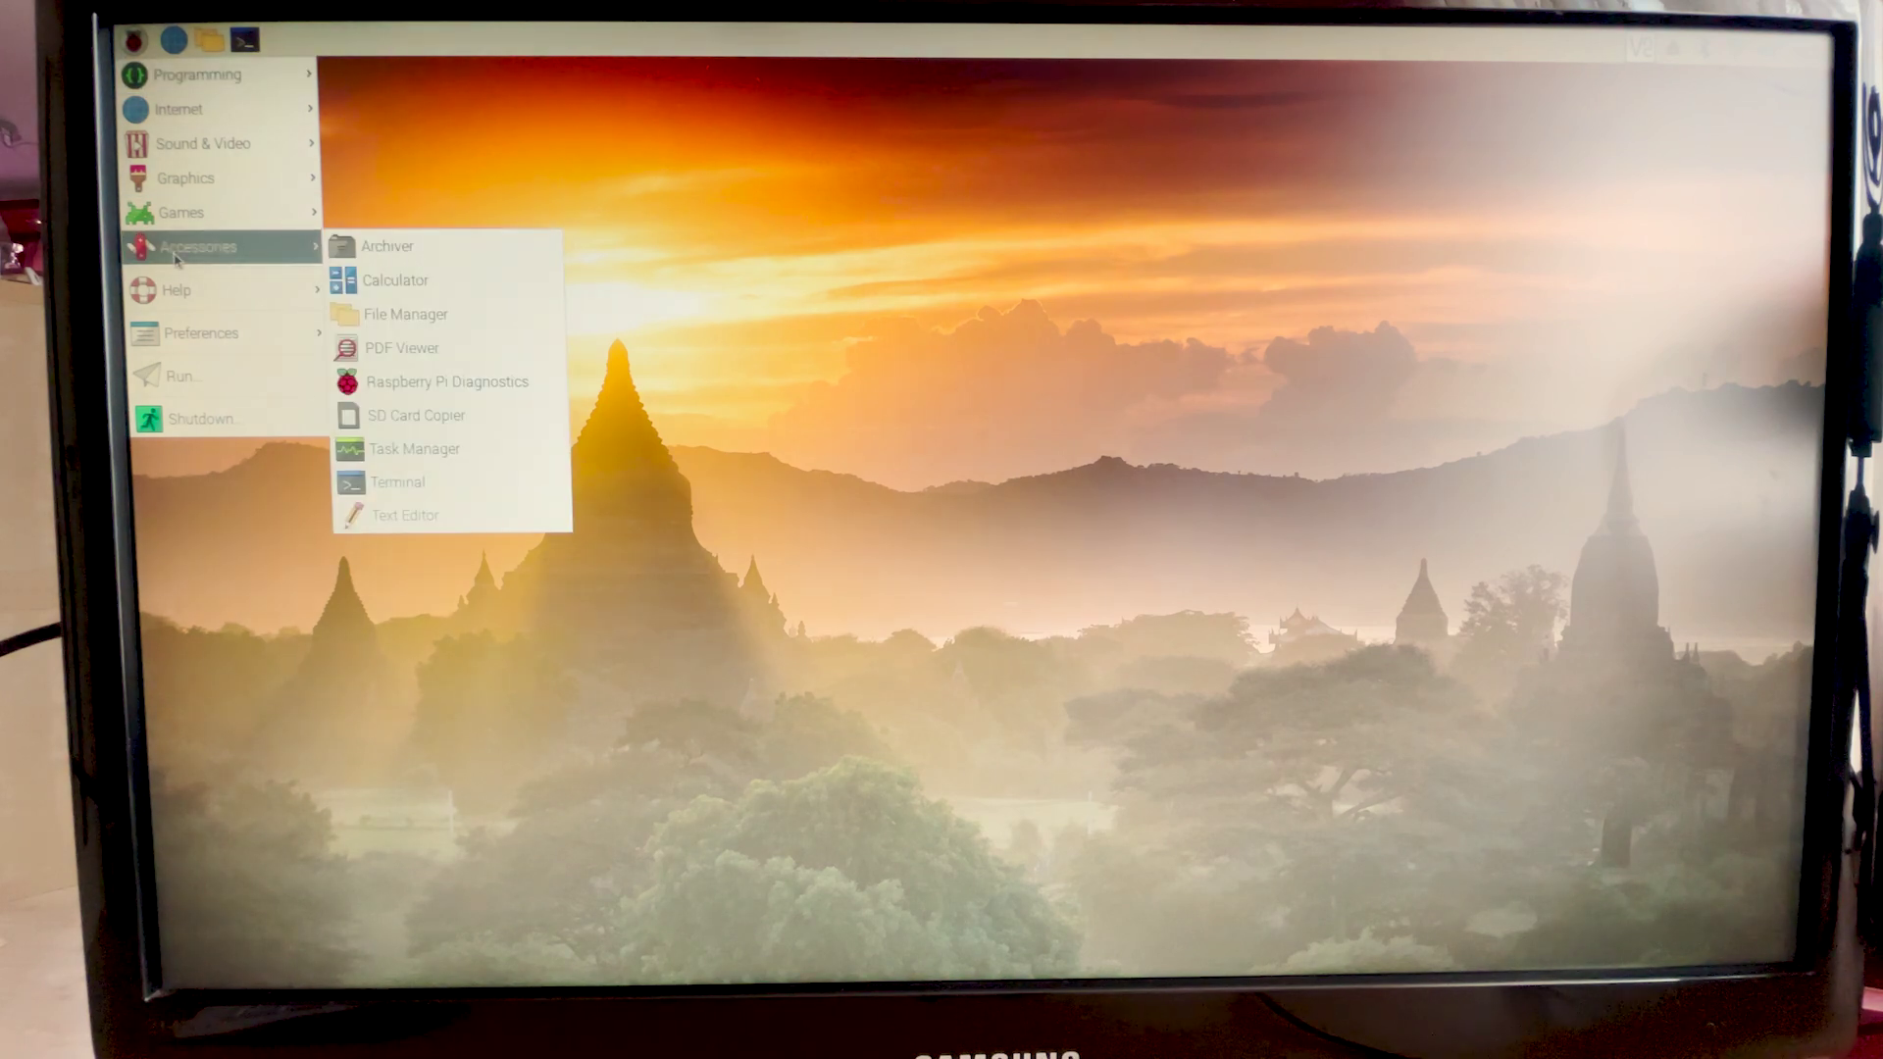
{"action": "left_click", "coordinate": [475, 416]}
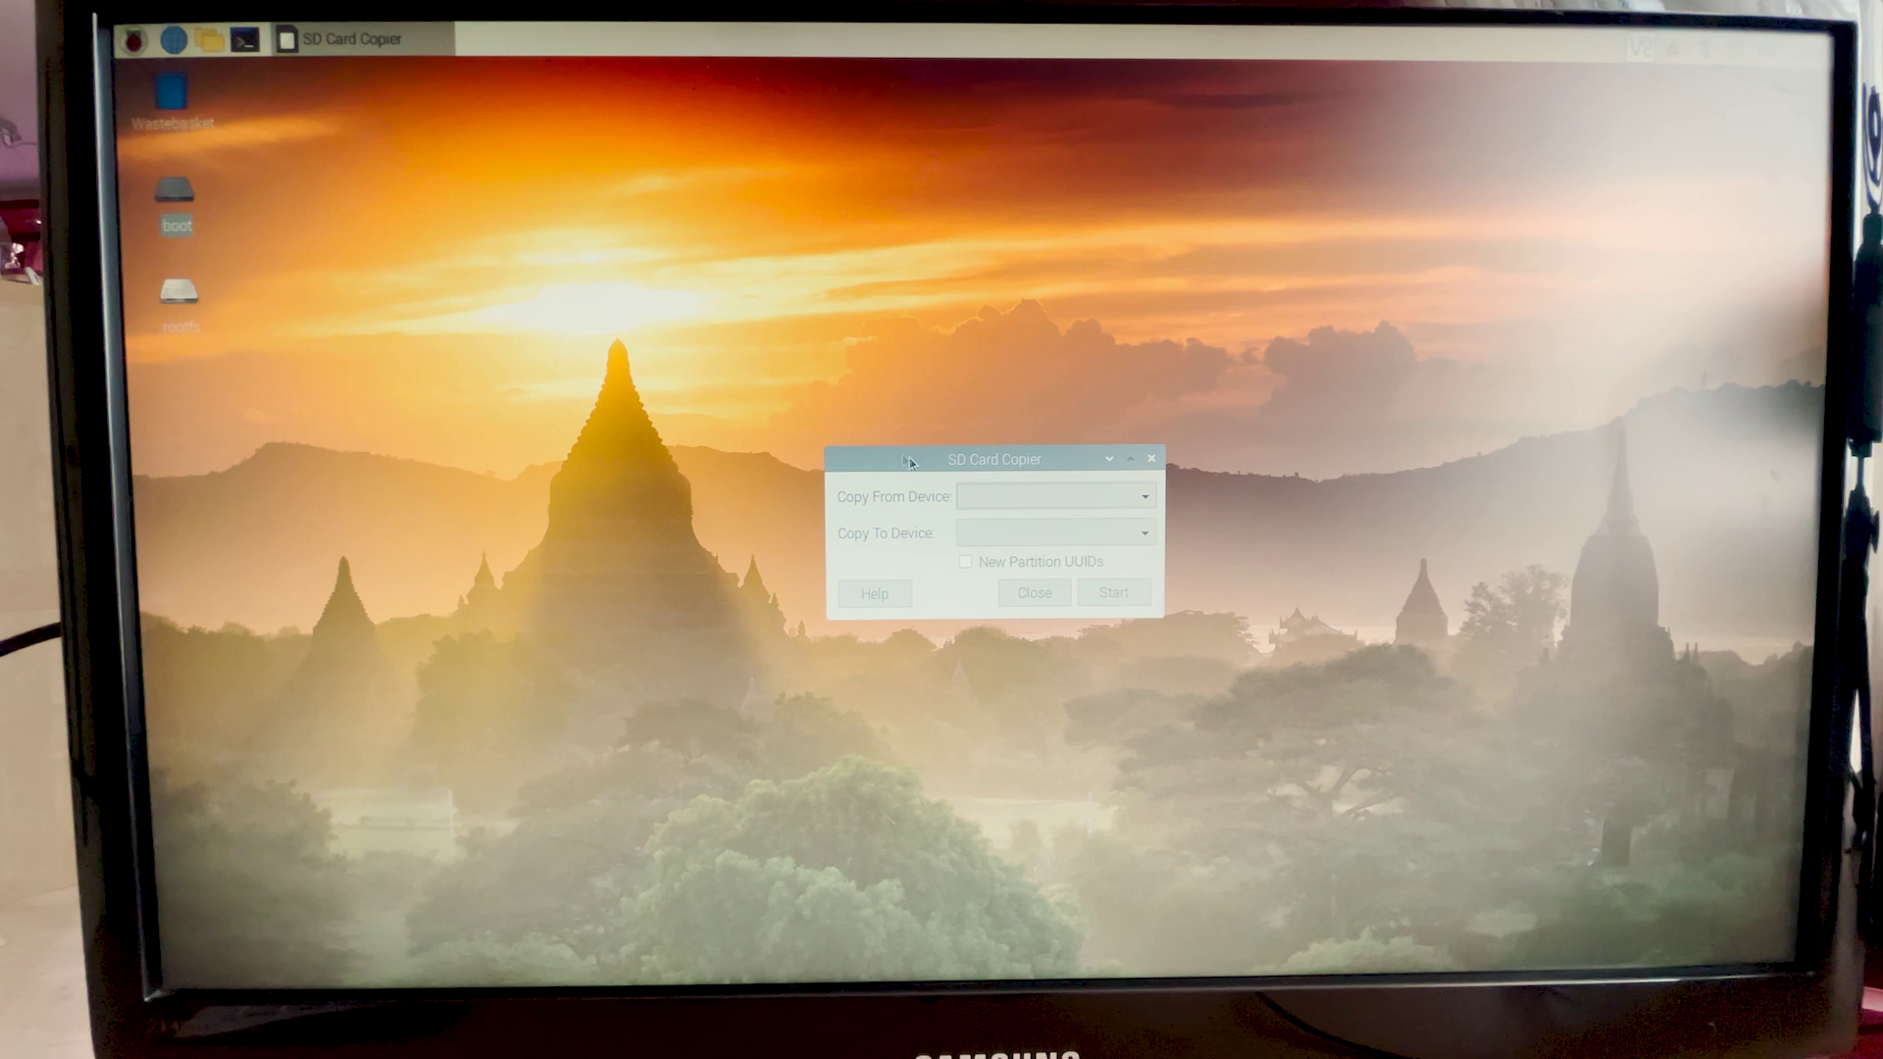
Step: Copy SL16G (/dev/mmcblk0) to JMicron Generic (/dev/sda), confirming the target drive will be erased
{"action": "left_click", "coordinate": [1031, 499]}
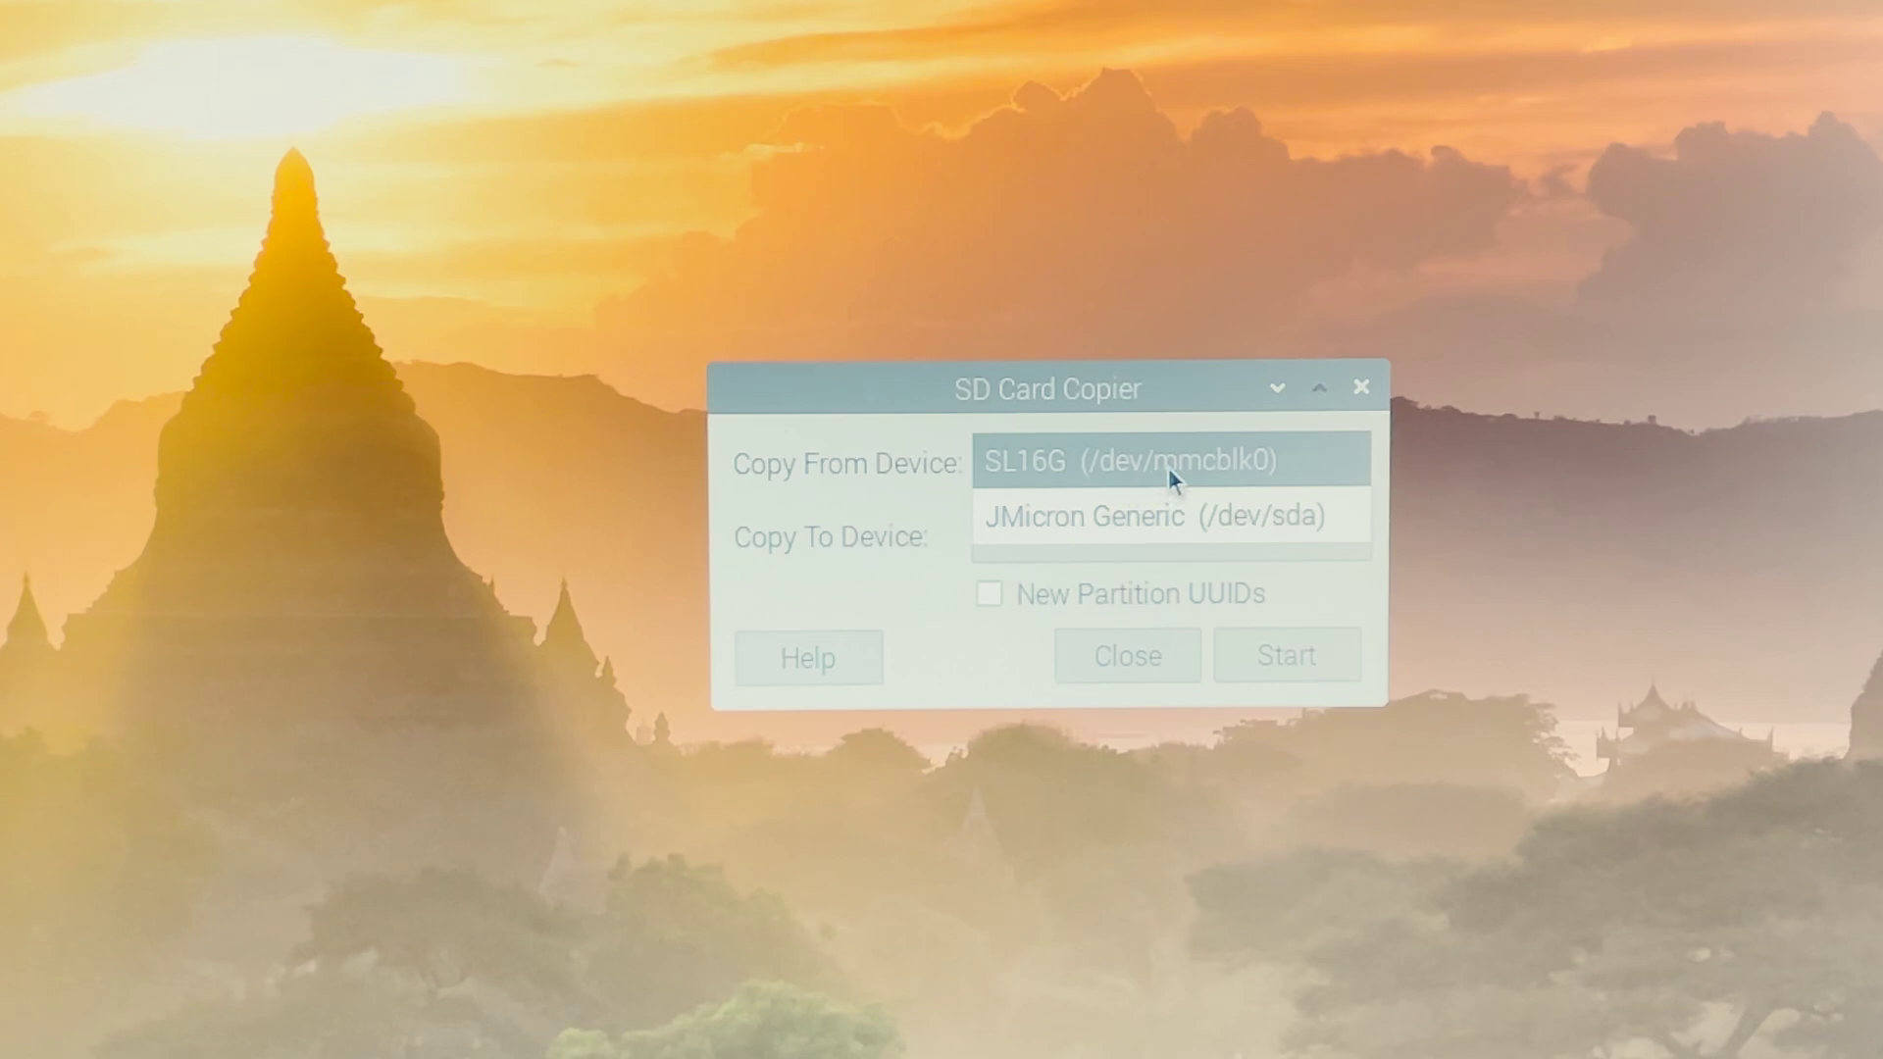
{"action": "left_click", "coordinate": [1227, 463]}
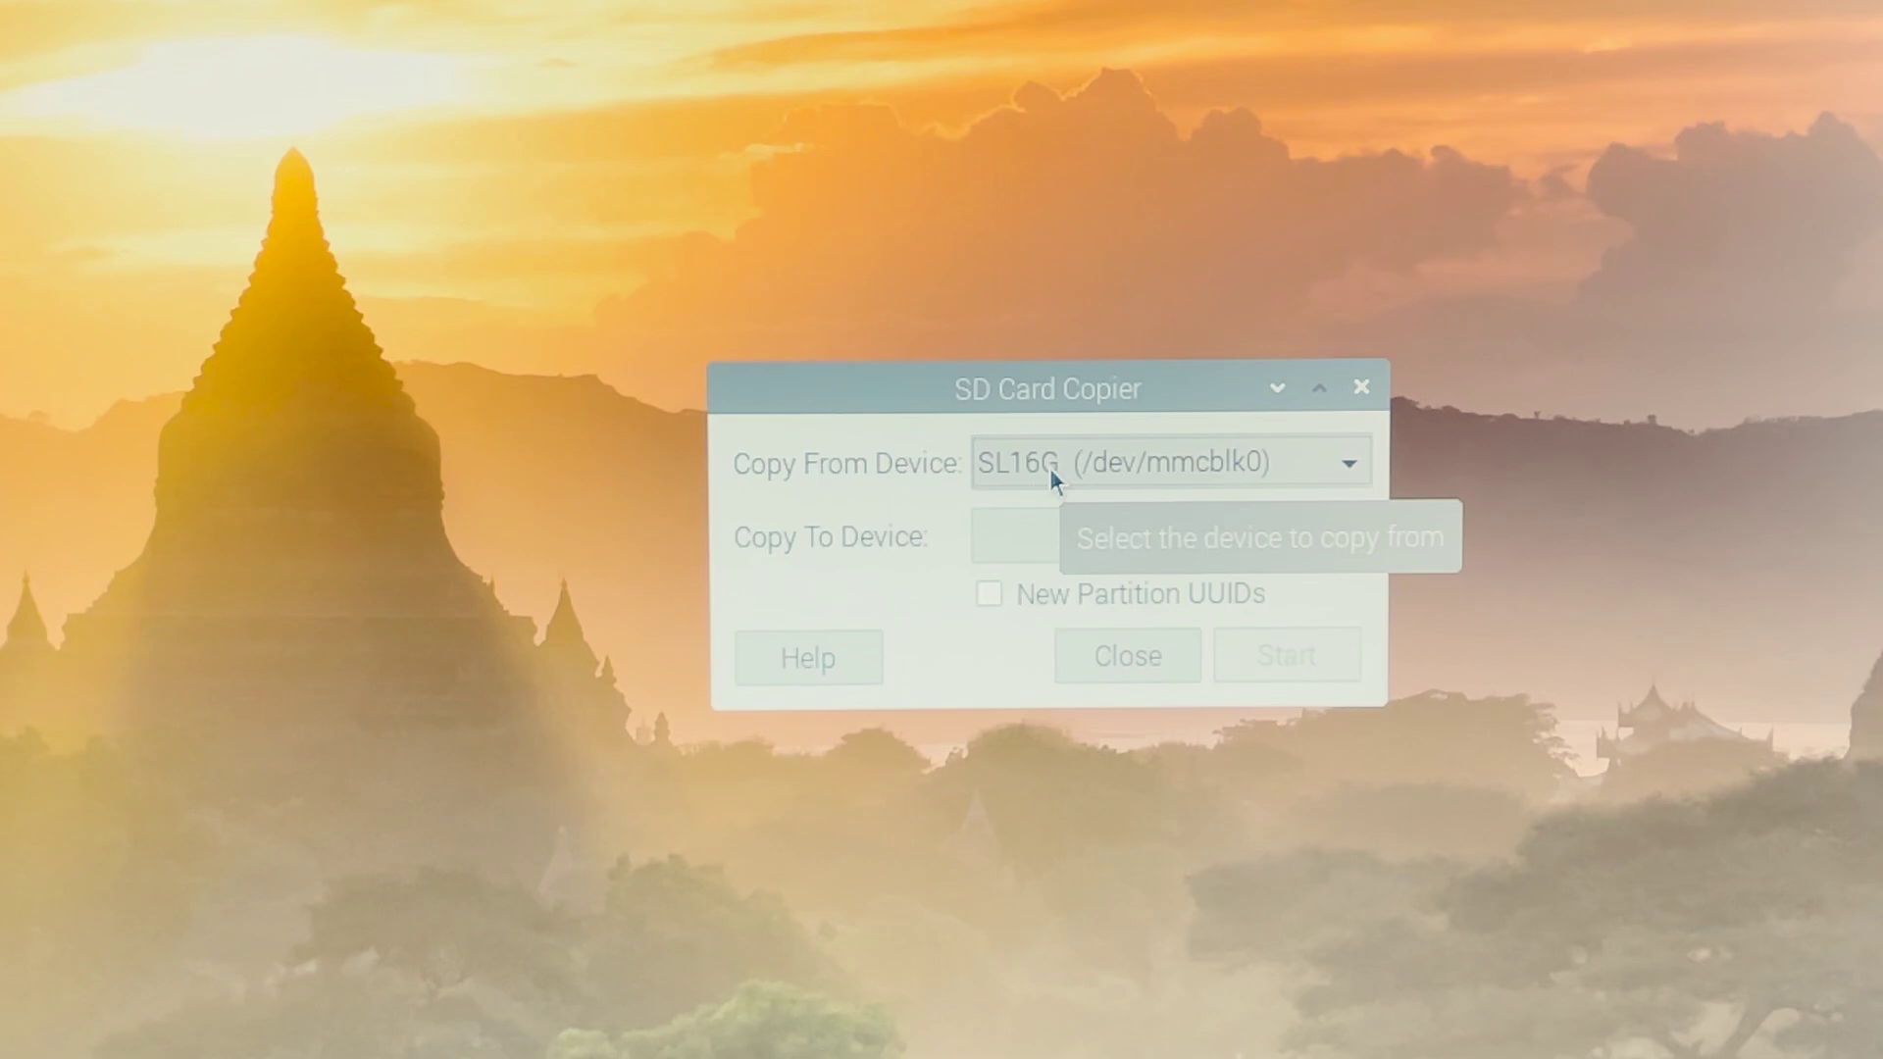
{"action": "left_click", "coordinate": [1113, 542]}
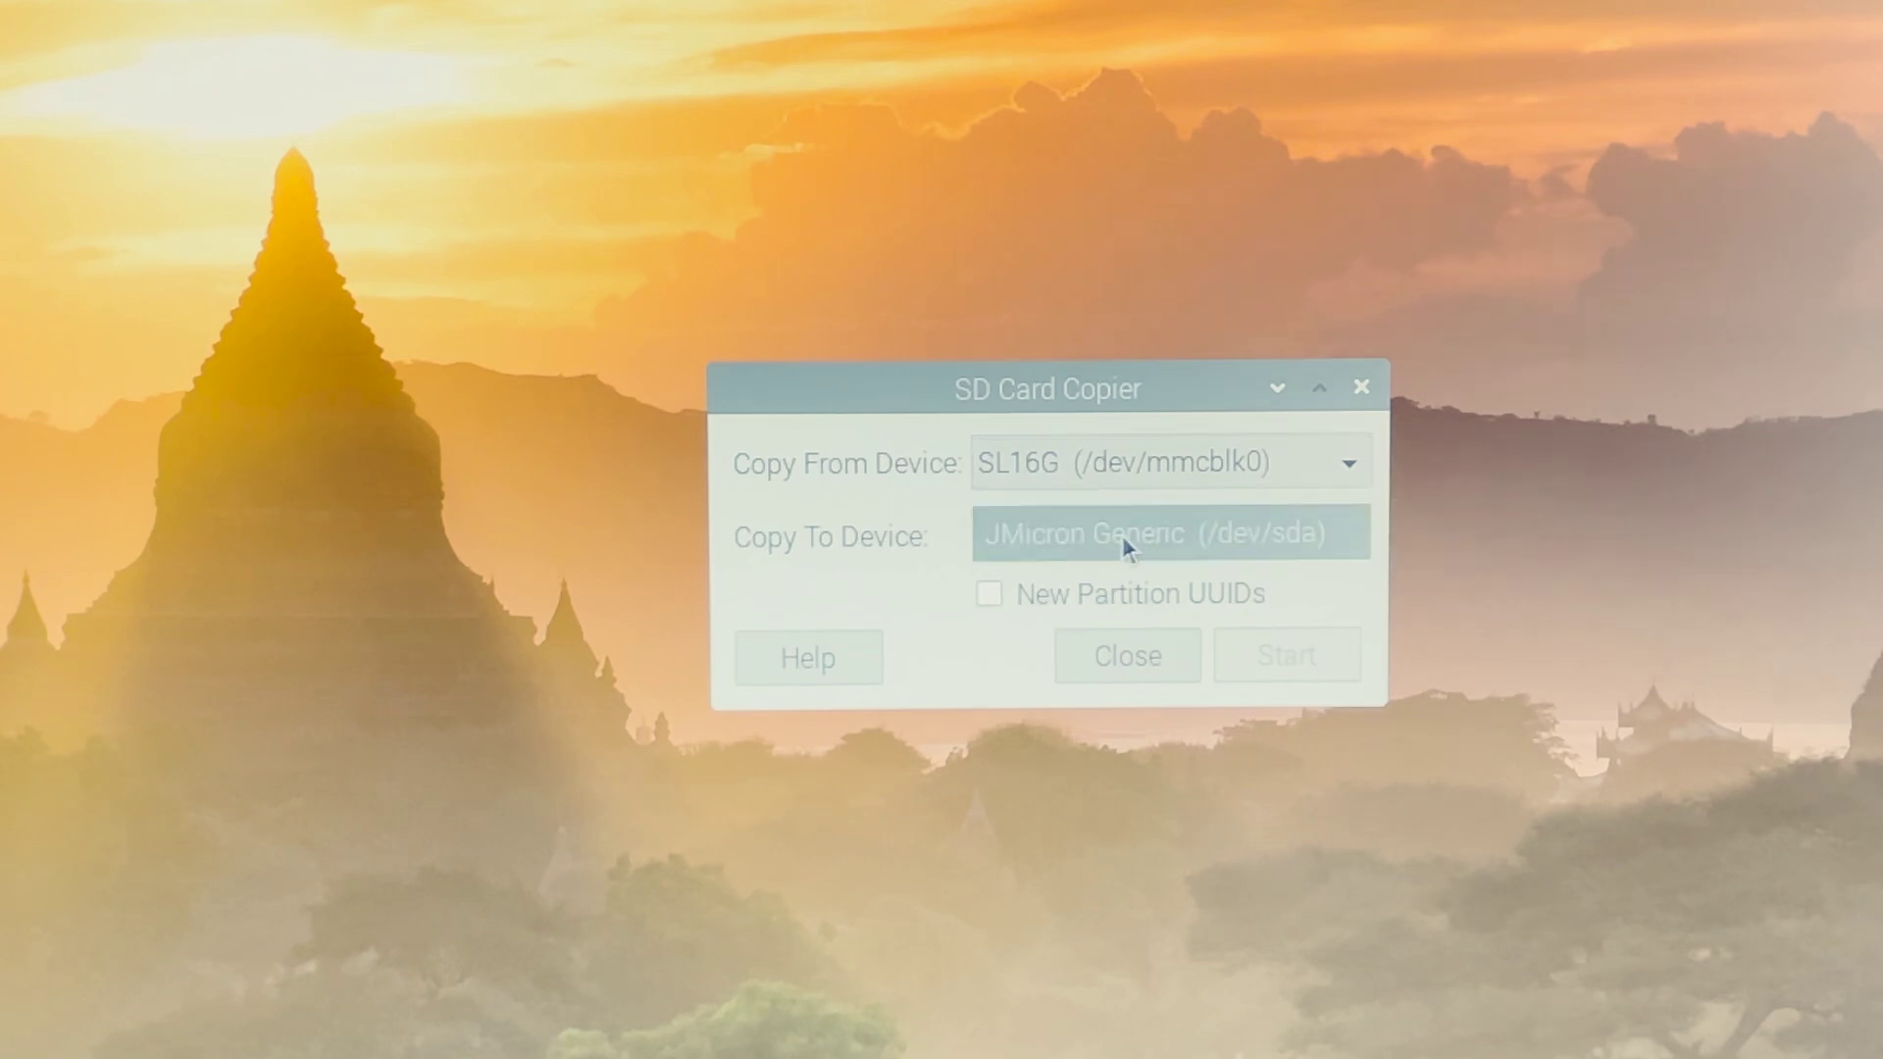
{"action": "left_click", "coordinate": [1210, 544]}
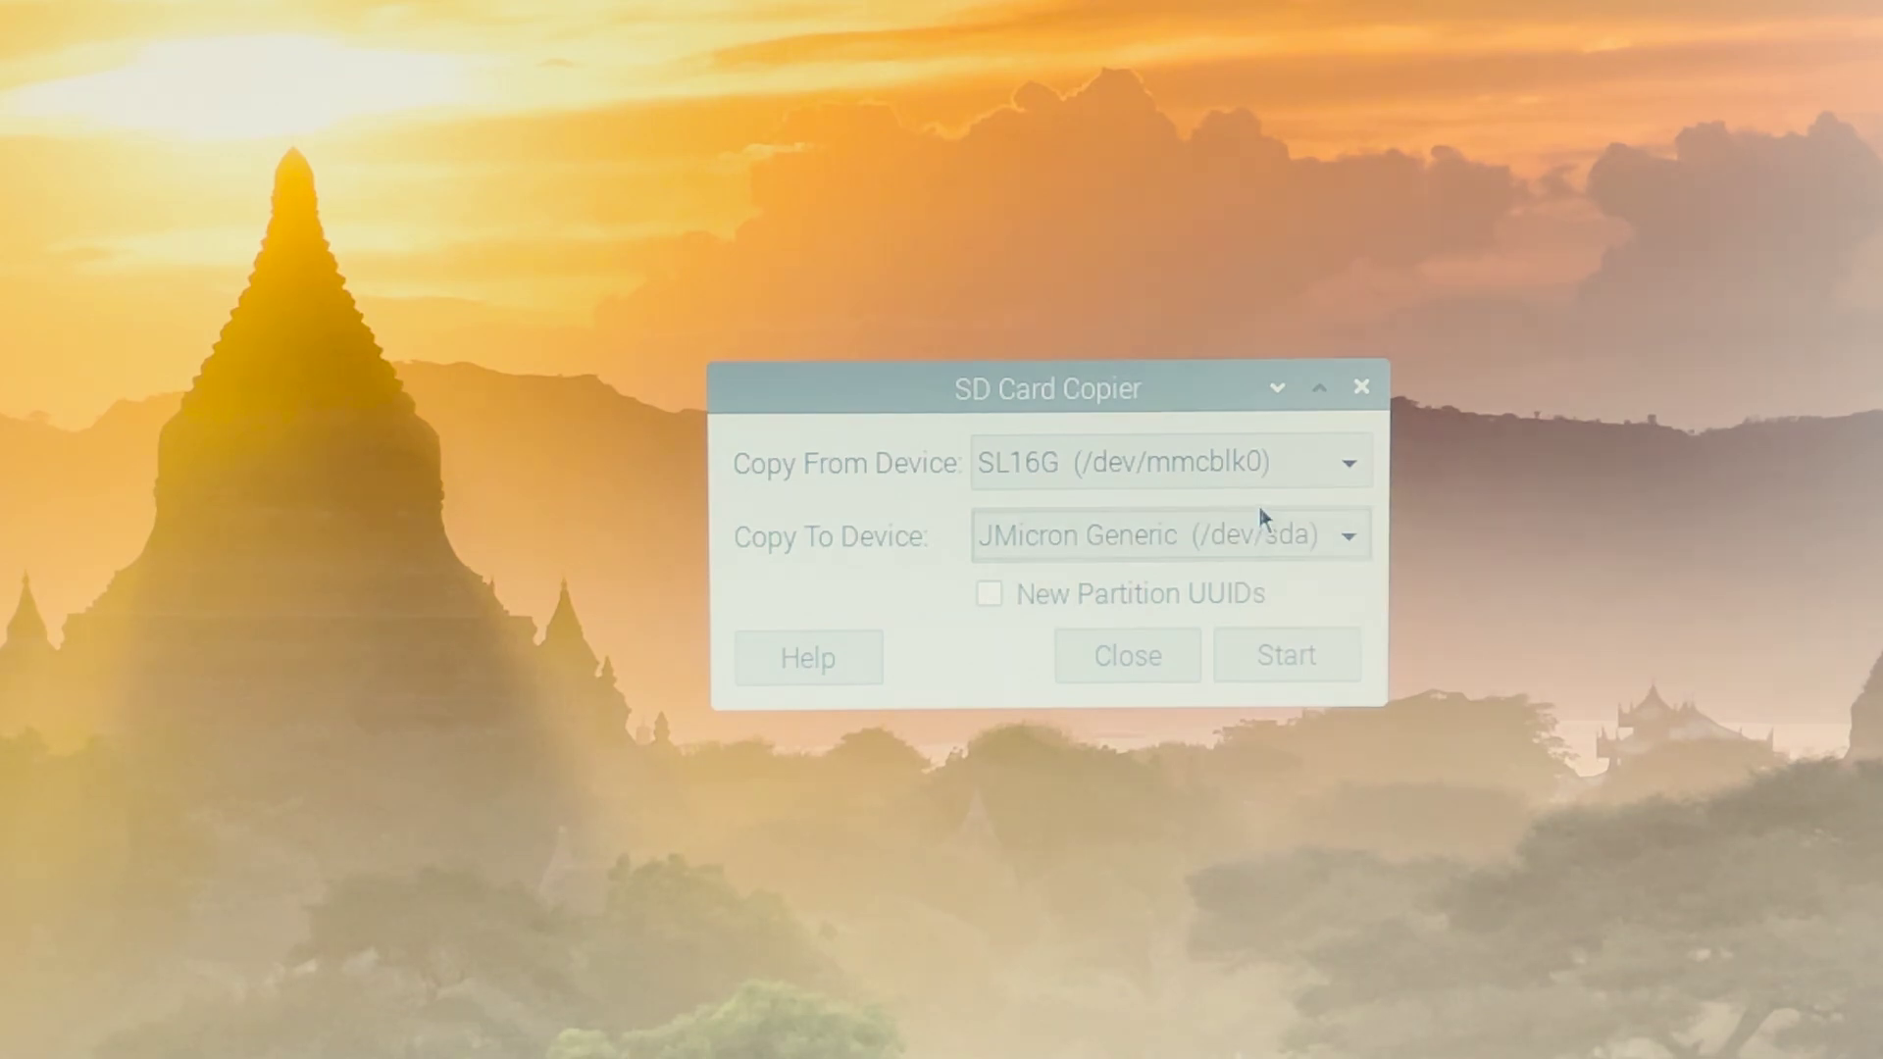
{"action": "left_click", "coordinate": [1277, 664]}
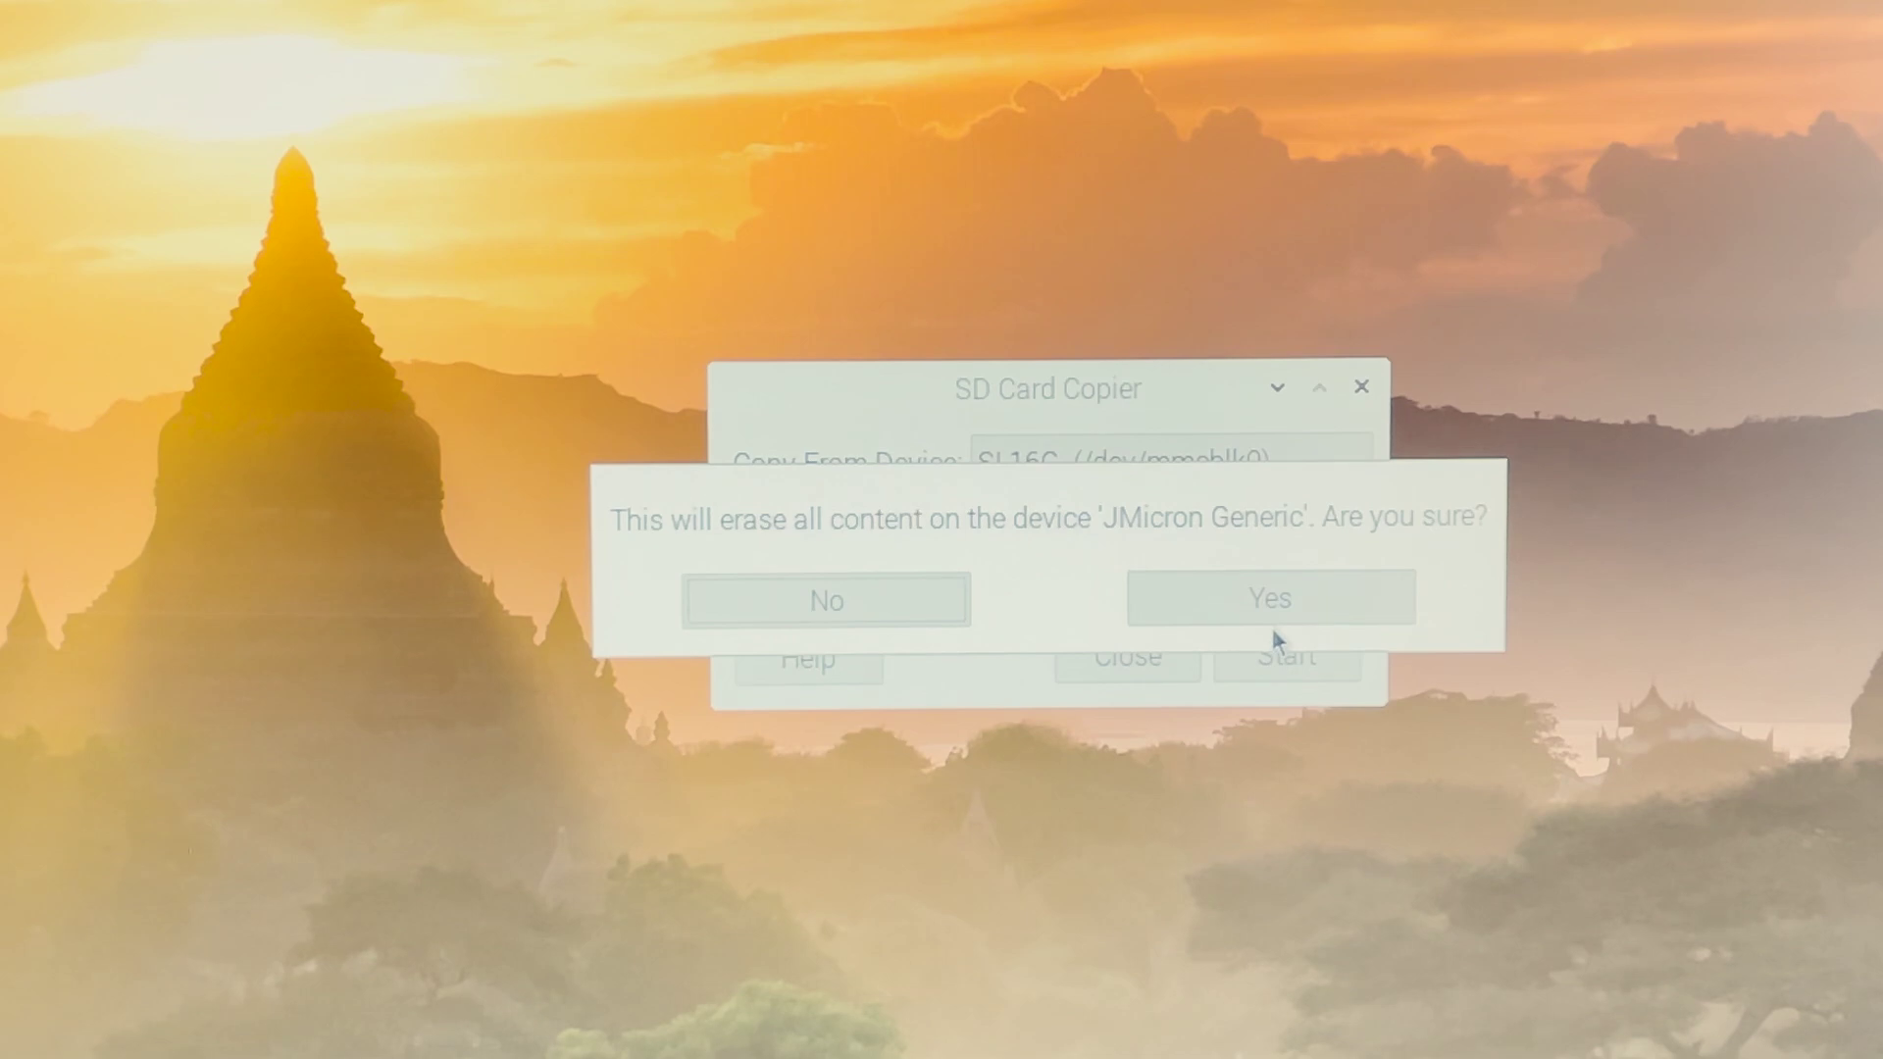
{"action": "left_click", "coordinate": [1272, 616]}
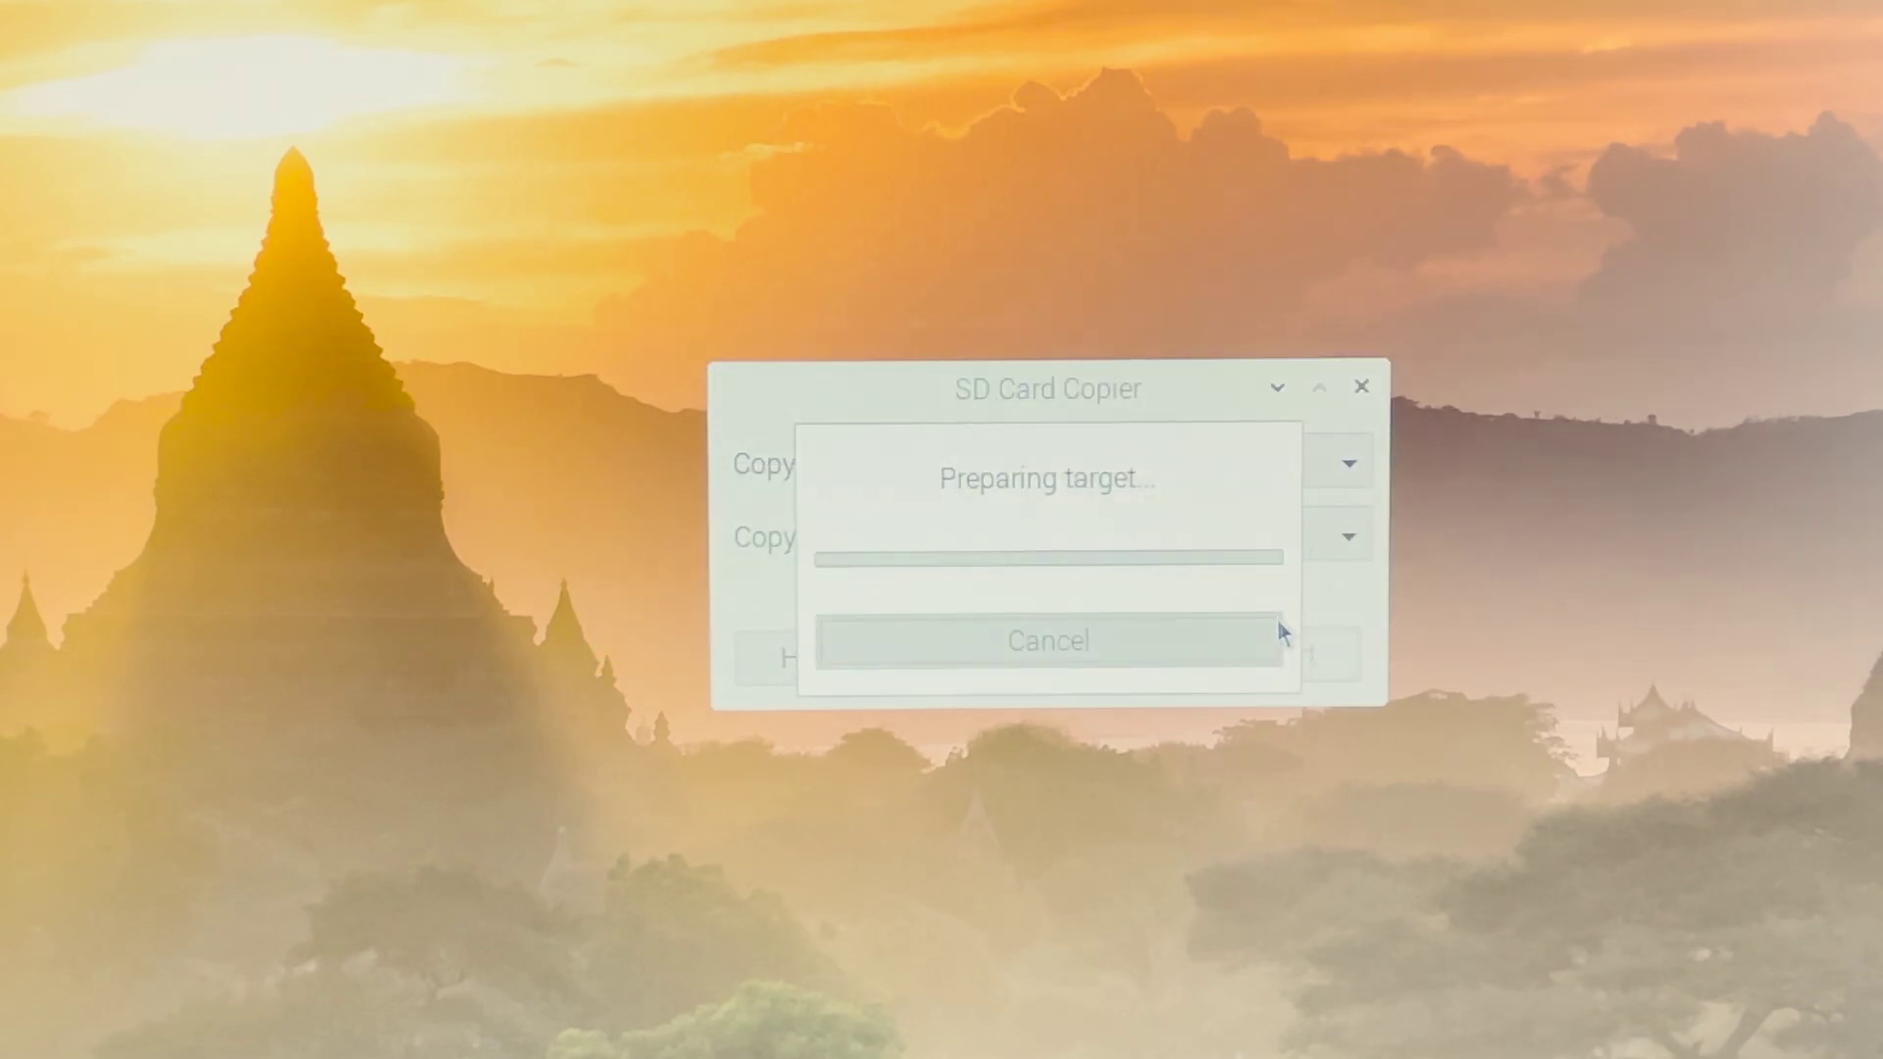